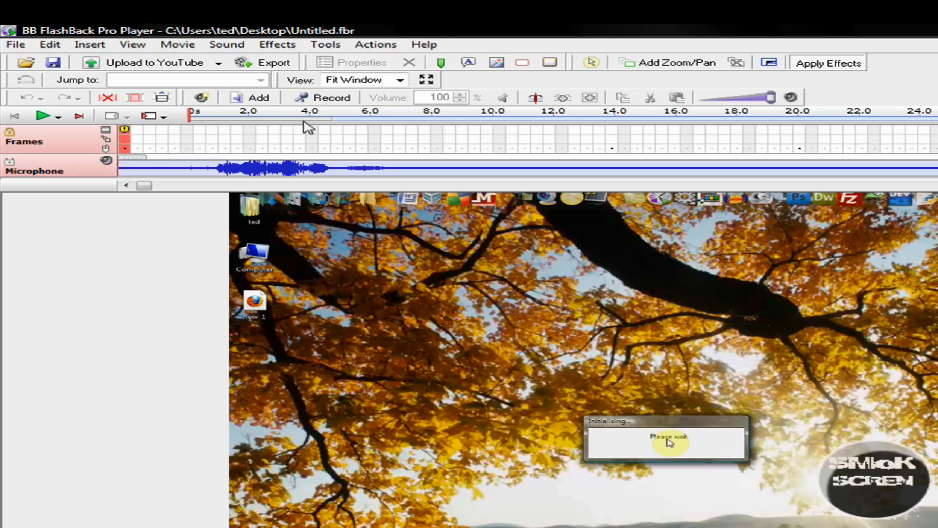
- Select a long range of frames on the timeline, clear it, and select another range past the opening narration
left_click_drag(274, 138, 934, 163)
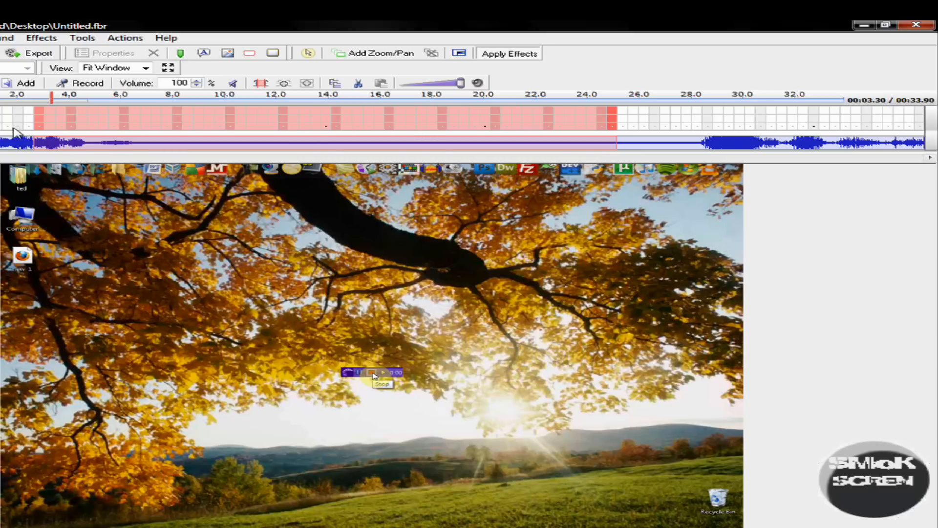
left_click(15, 117)
left_click(80, 116)
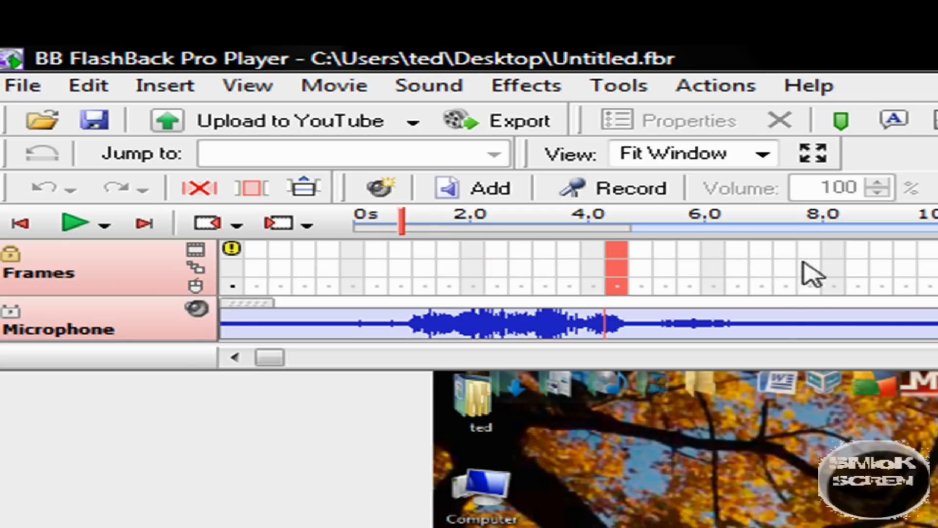
left_click_drag(164, 116, 228, 116)
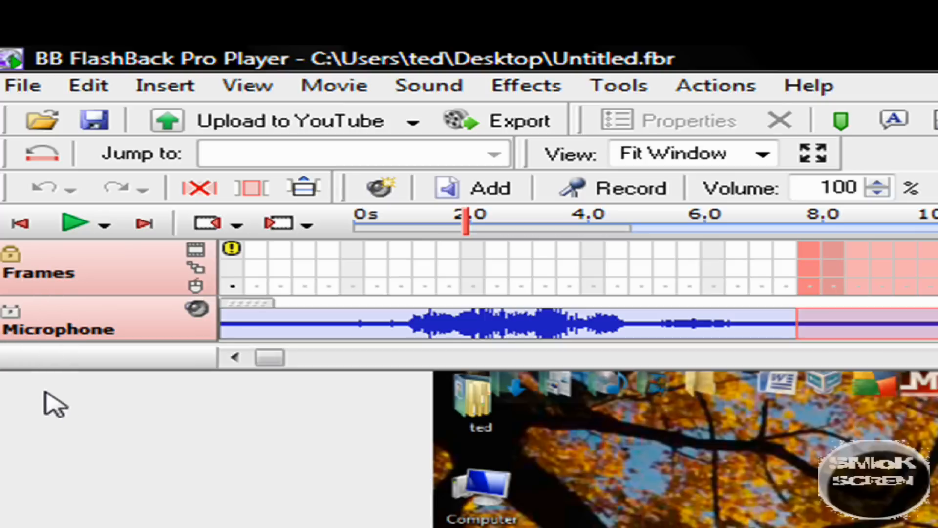
- Toggle the locks of the Frames and Microphone tracks, leaving both tracks unlocked
left_click(8, 258)
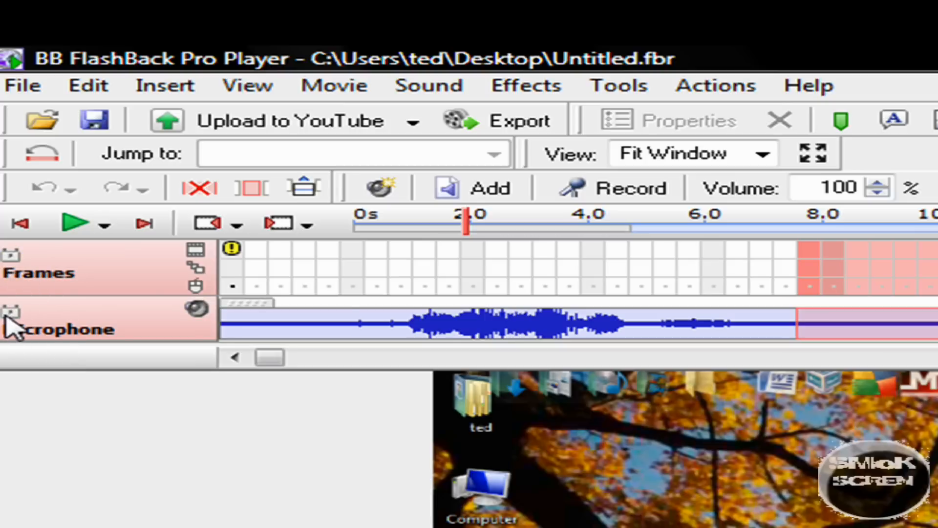
left_click(10, 254)
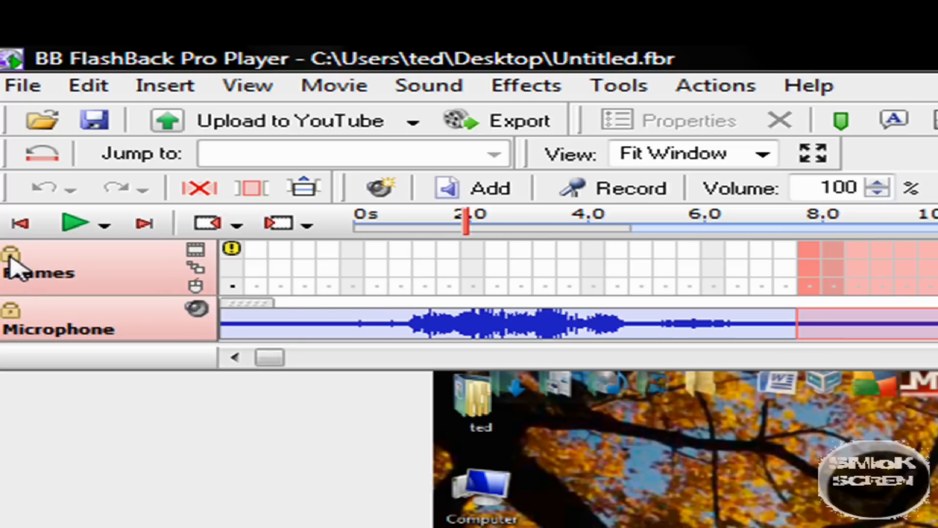
left_click(6, 311)
left_click(11, 257)
- Select the opening narration section of the Microphone track and raise its volume to 110%
left_click(229, 257)
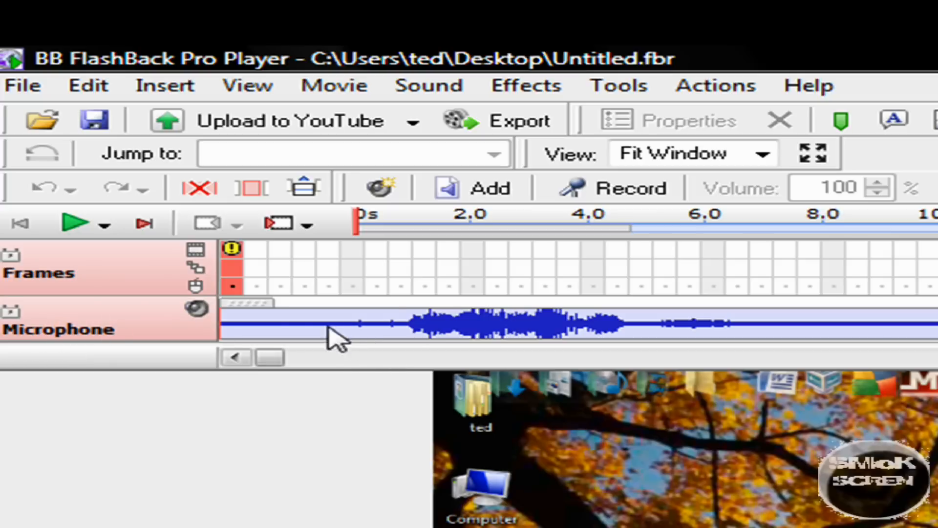
left_click_drag(328, 329, 935, 326)
right_click(597, 326)
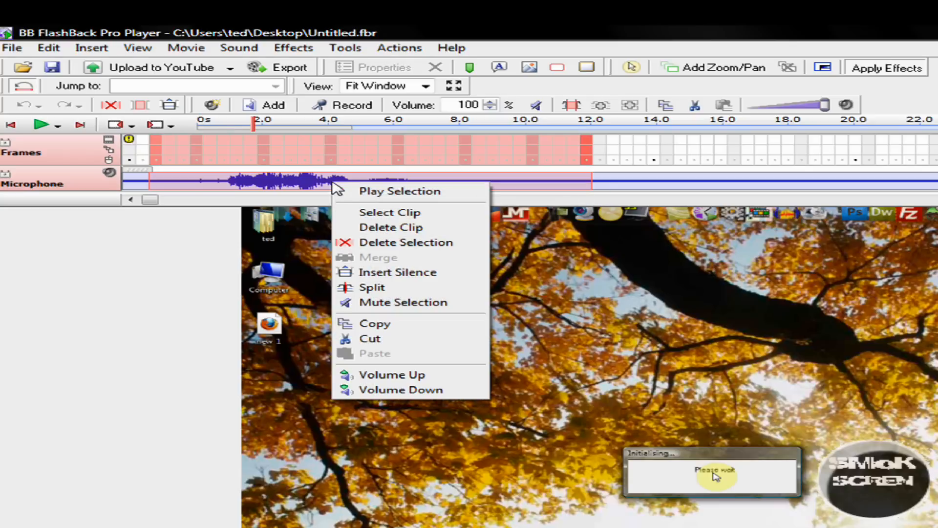
left_click(402, 377)
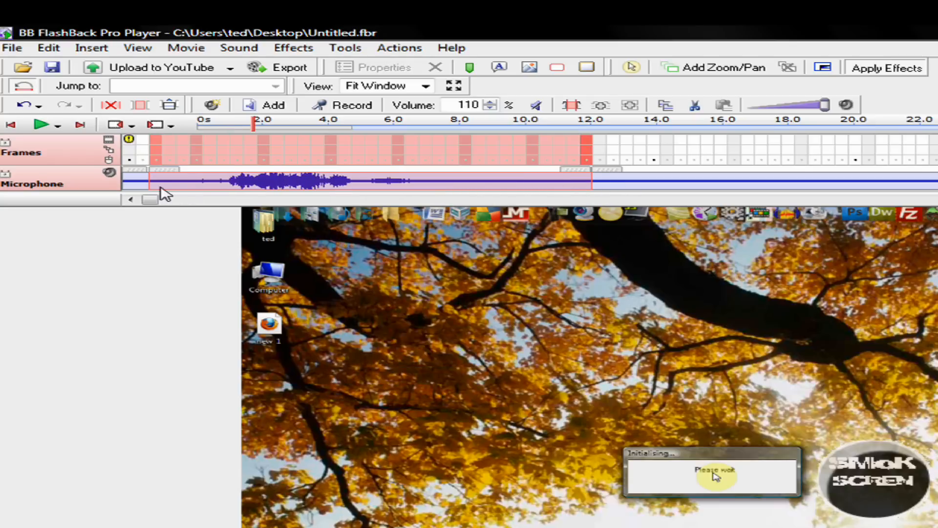
right_click(190, 179)
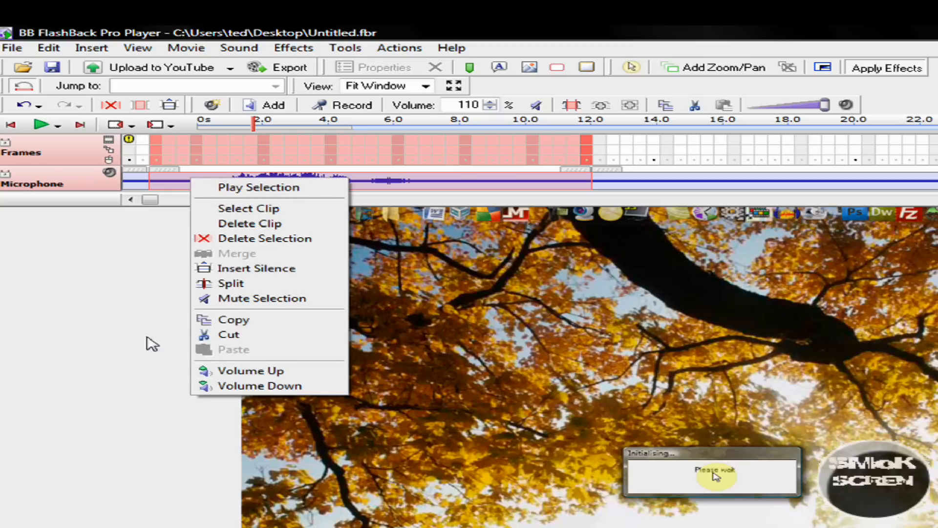
left_click(143, 280)
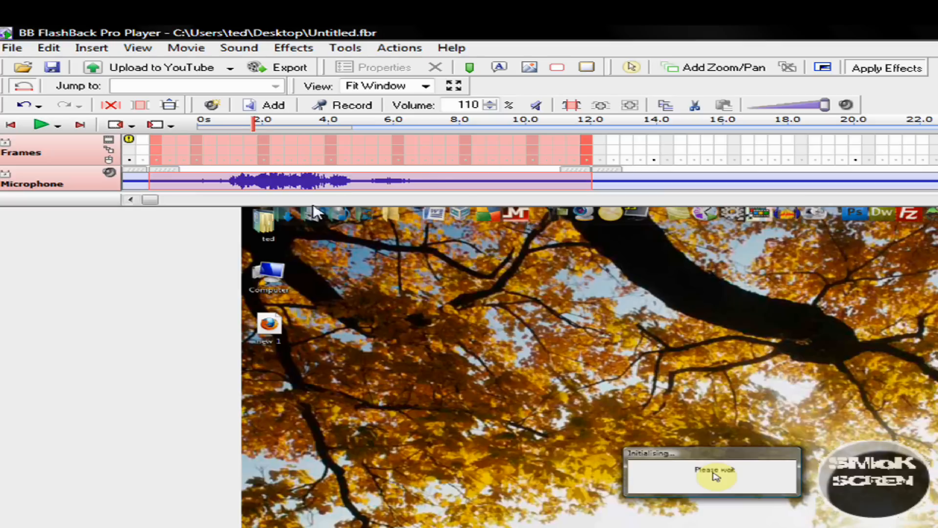
- Add the sound file Loop_Science_Csi_Man_Of_Royalty_Free_Stock_Music from the Videos folder, starting at a frame just after the louder section
left_click(640, 156)
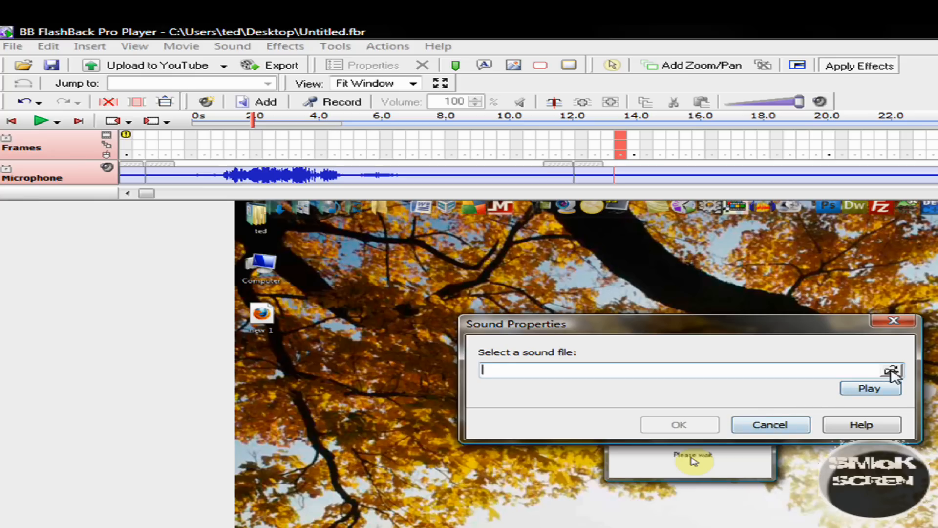
left_click(891, 371)
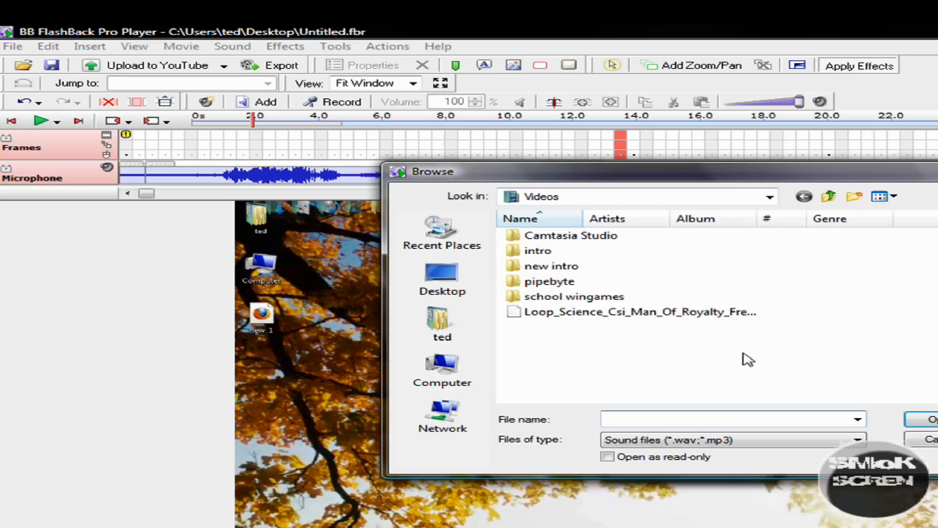
double_click(655, 312)
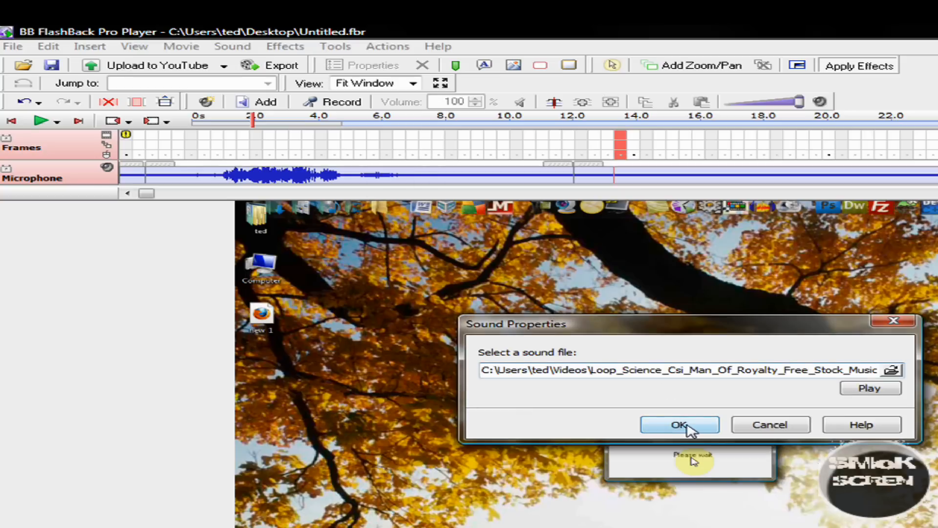
left_click(688, 426)
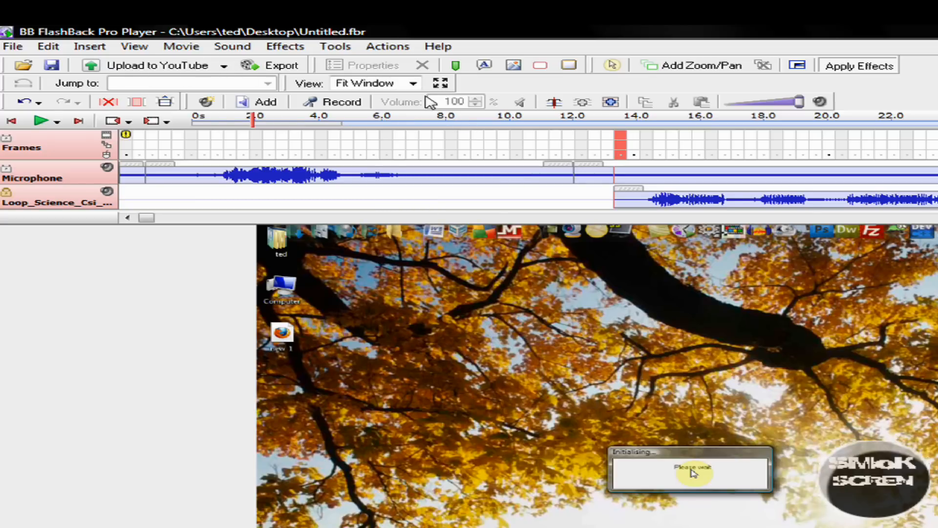
- Preview the added music, select the section it covers, and merge the Microphone and Loop_Science music tracks
left_click(47, 111)
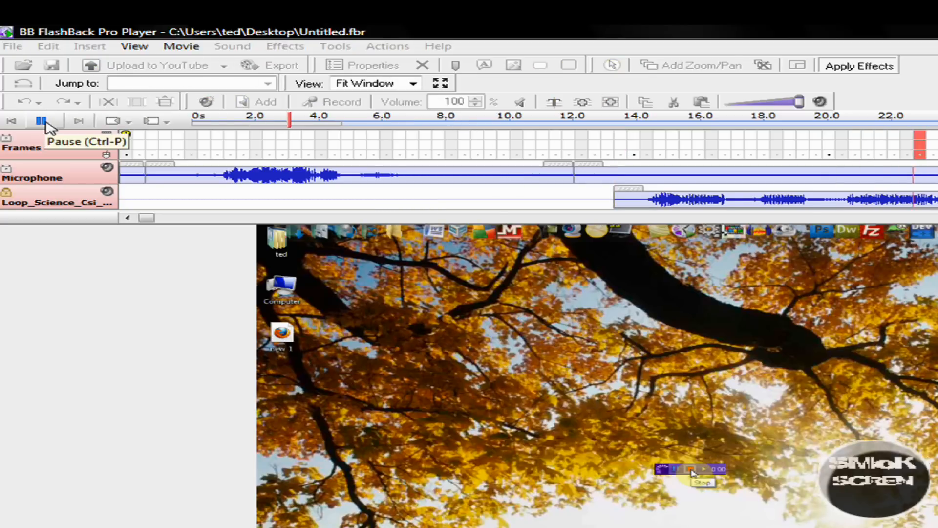
left_click(583, 177)
left_click_drag(608, 177, 936, 188)
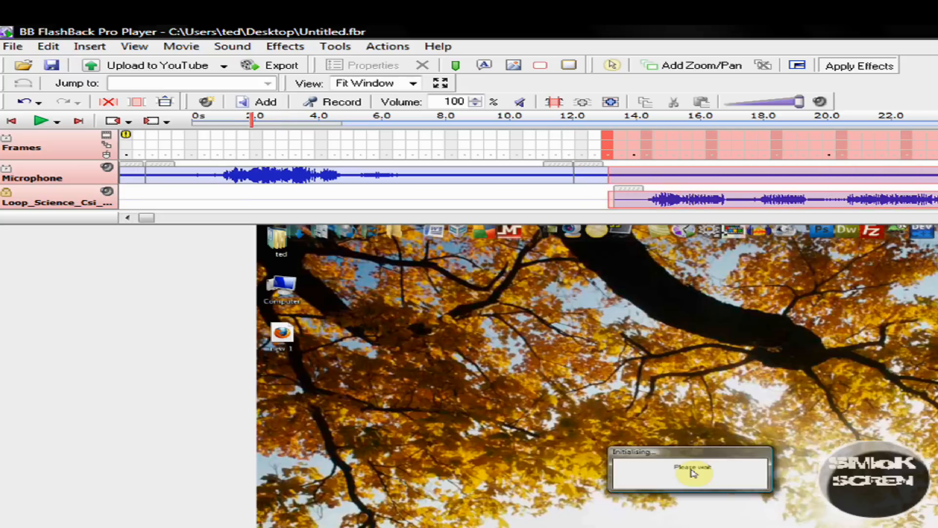
left_click(610, 103)
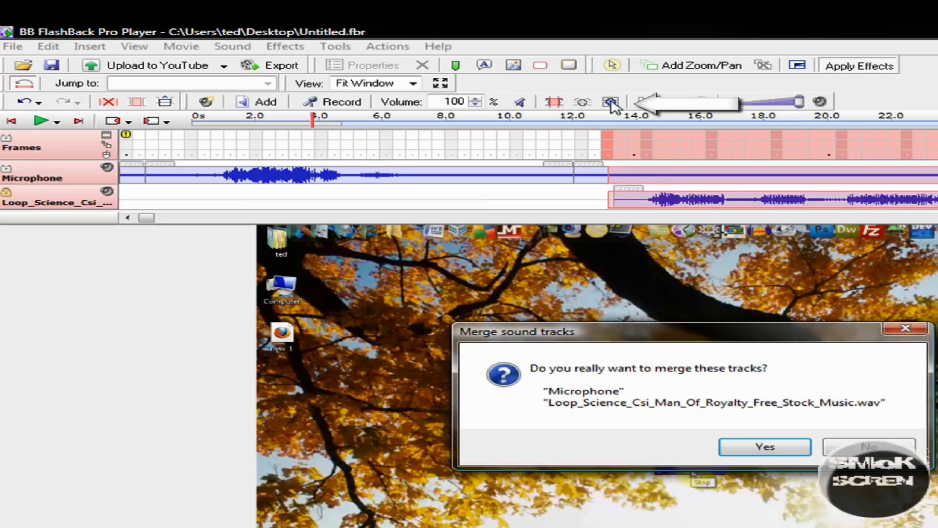
left_click(766, 447)
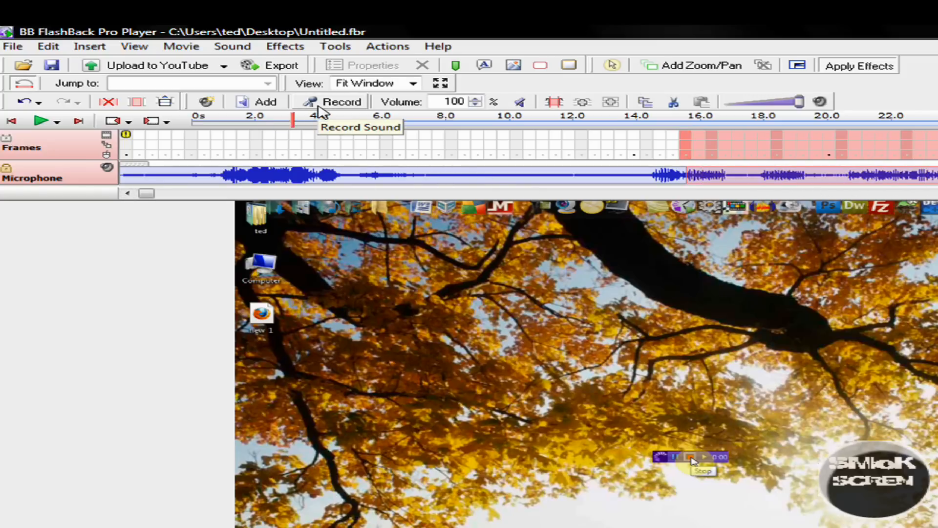
- Review the source and format options for recording sound and close them without recording
left_click(335, 109)
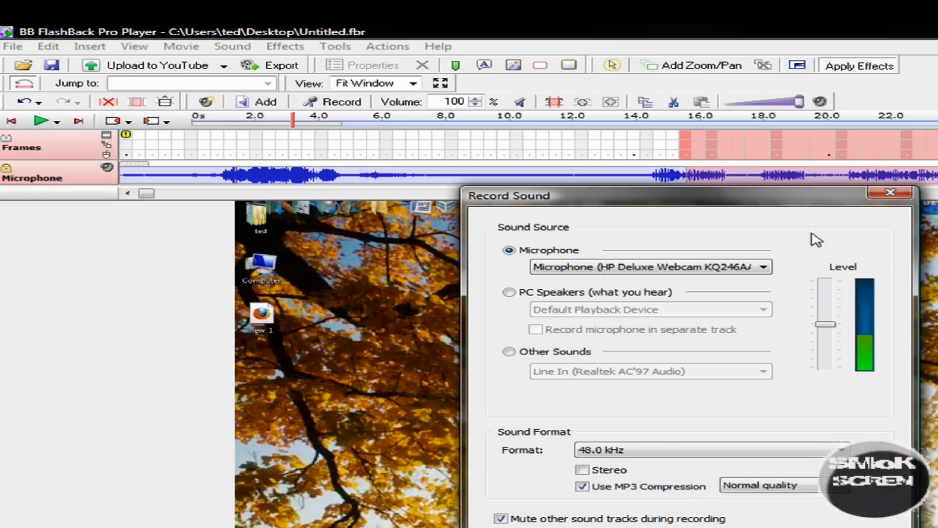
left_click(890, 193)
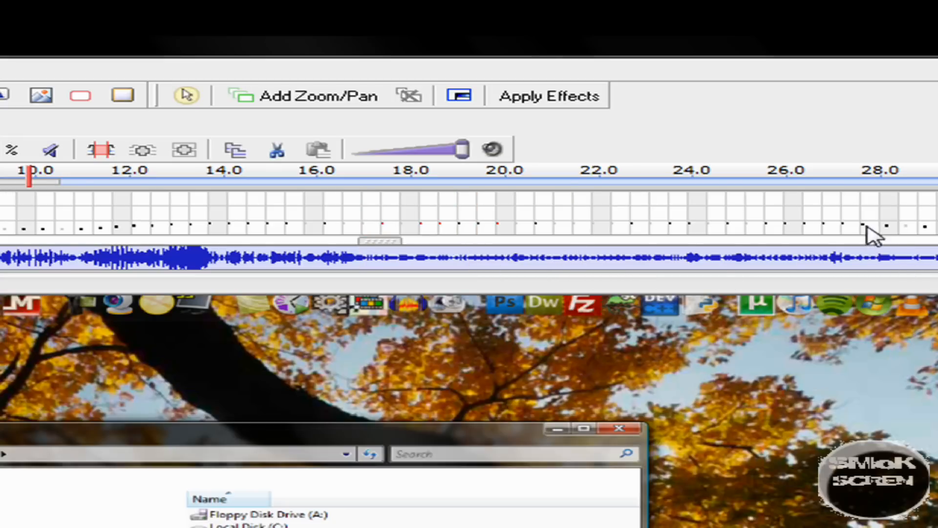
- Start a Zoom/Pan keyframe on a selected range of frames near the end of the visible timeline, set to show a Custom Area
left_click_drag(872, 230, 830, 259)
left_click_drag(911, 259, 872, 239)
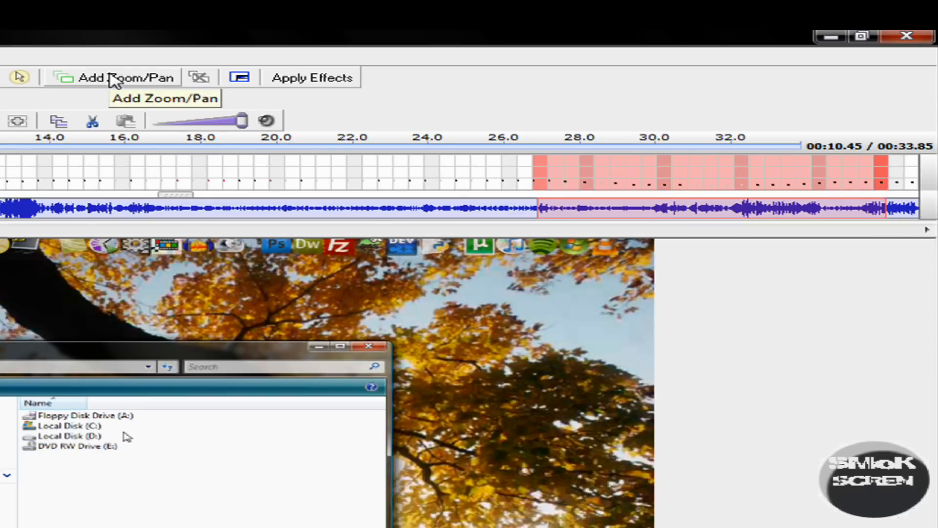
left_click(112, 79)
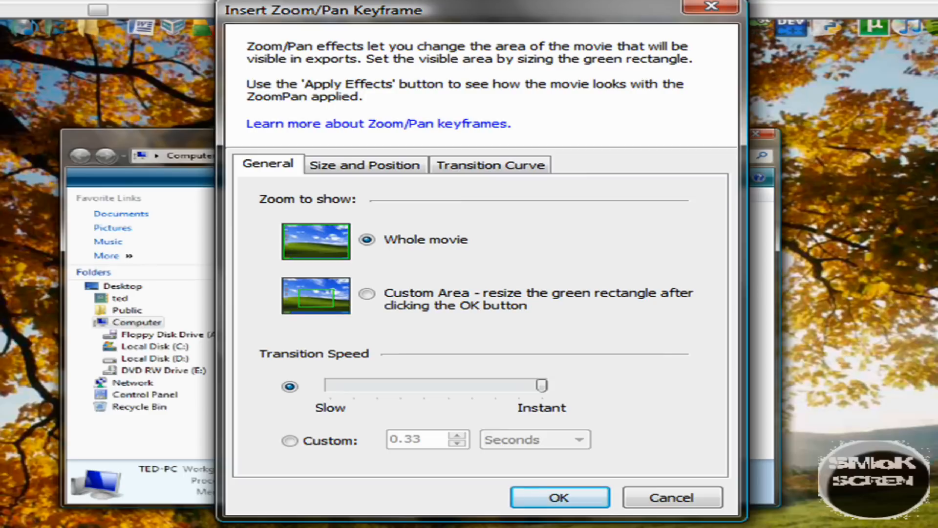
left_click(367, 295)
- Look at the custom transition timing in seconds, and set the transition speed on the slider slightly slower than Instant
left_click_drag(544, 388, 569, 390)
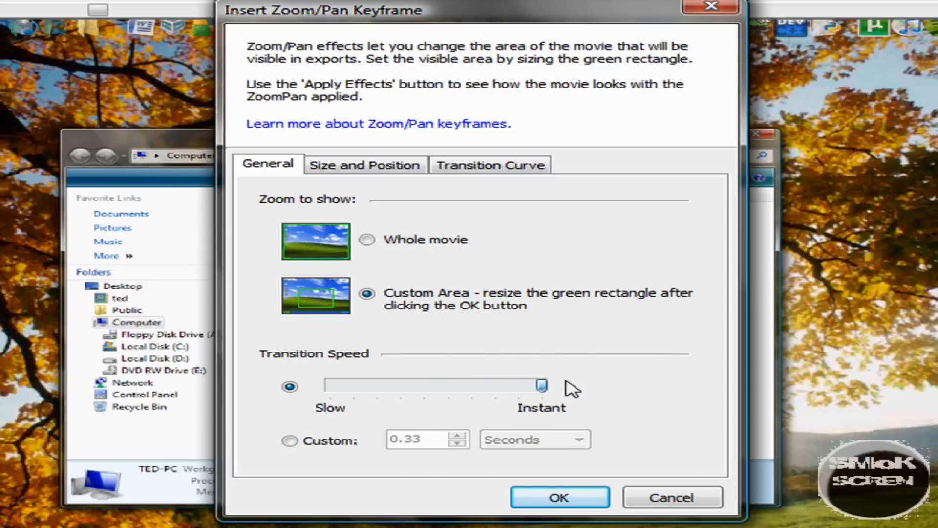
left_click(305, 439)
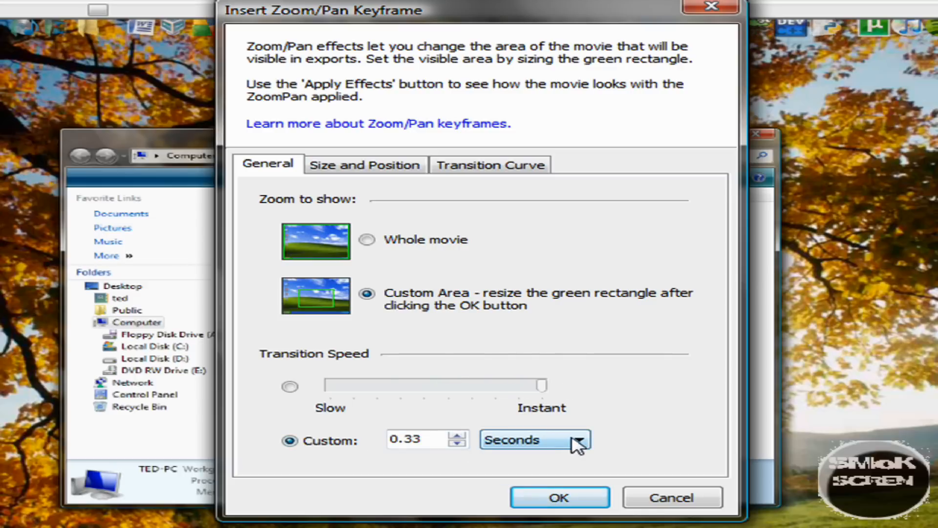
left_click(527, 439)
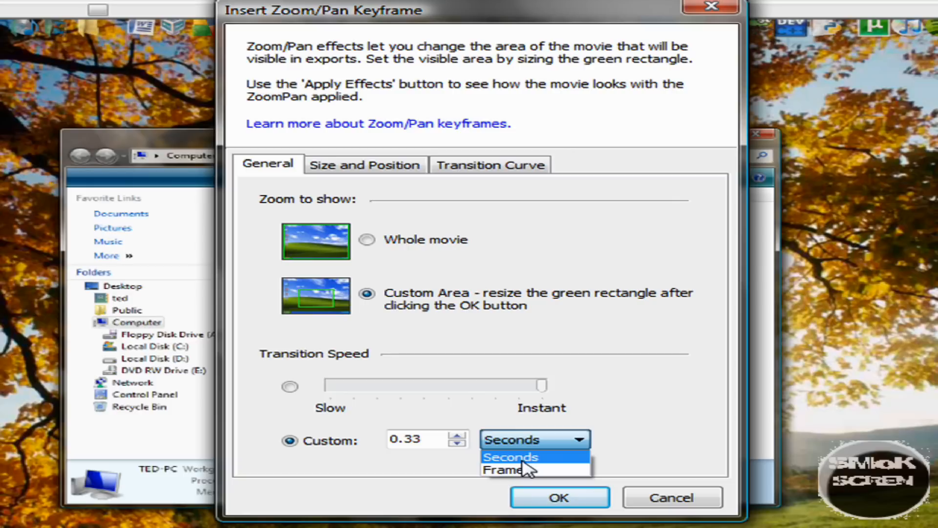
left_click(523, 457)
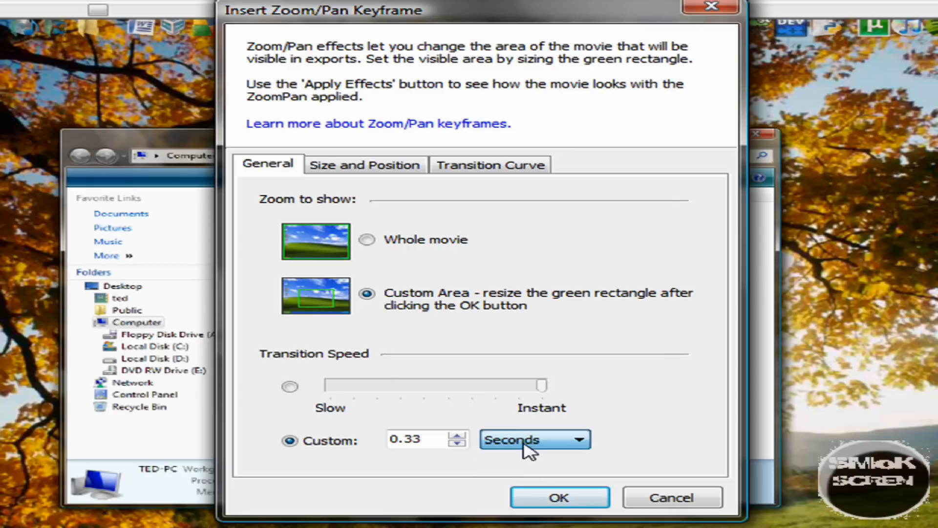
left_click(289, 387)
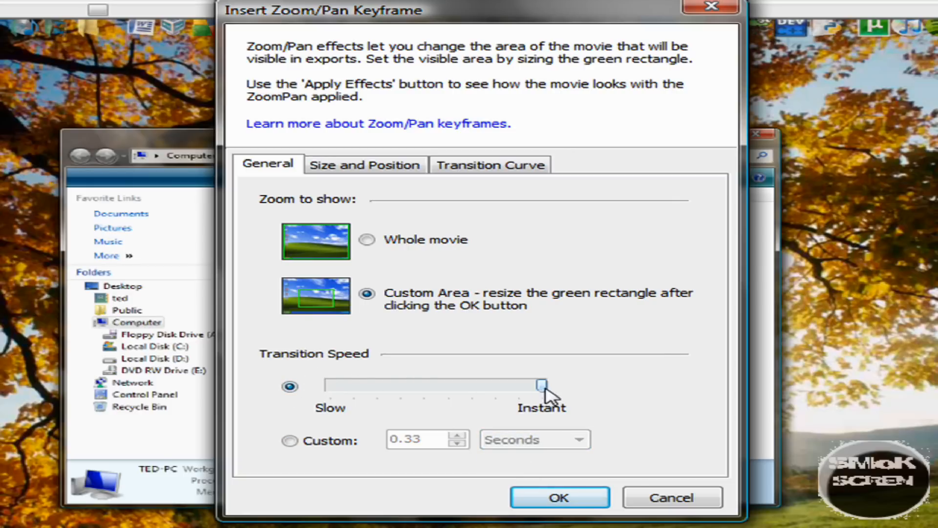
left_click_drag(542, 387, 494, 396)
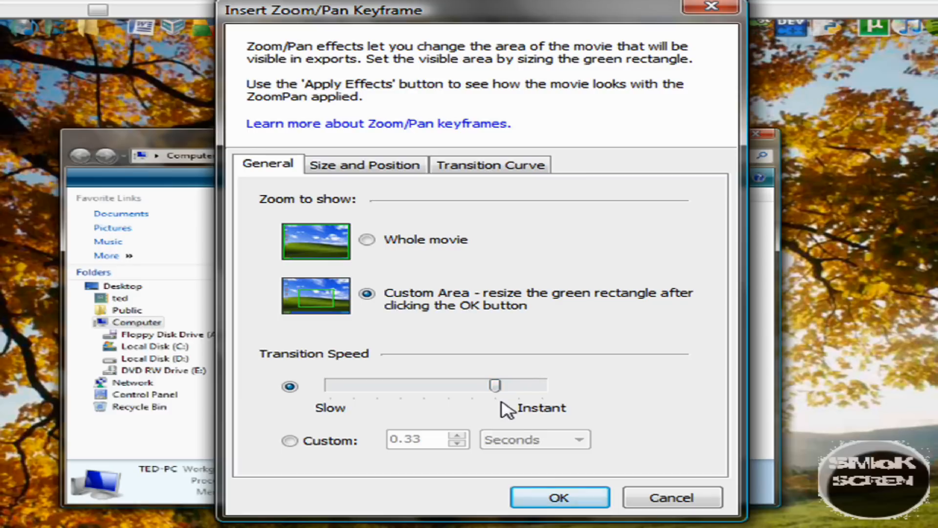
- Keep the Linear pre-defined transition curve and insert the Zoom/Pan keyframe
left_click(503, 168)
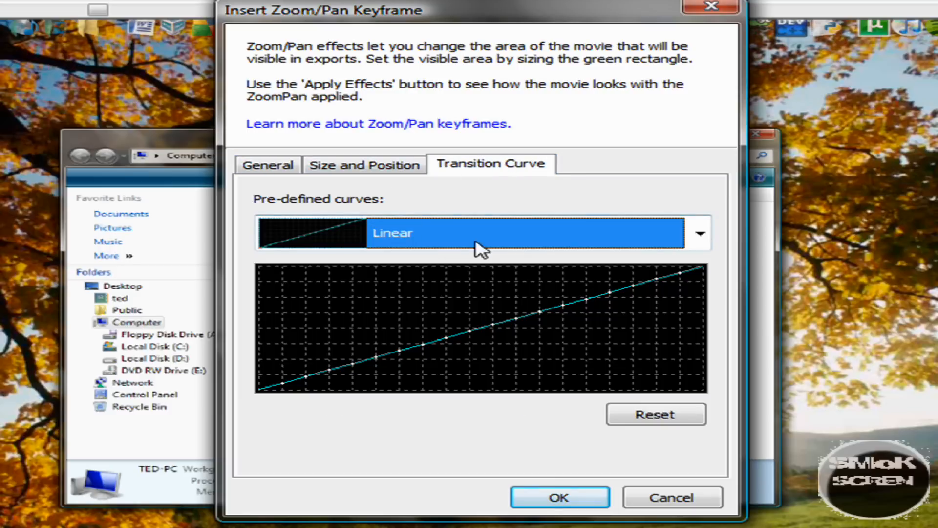
left_click(701, 235)
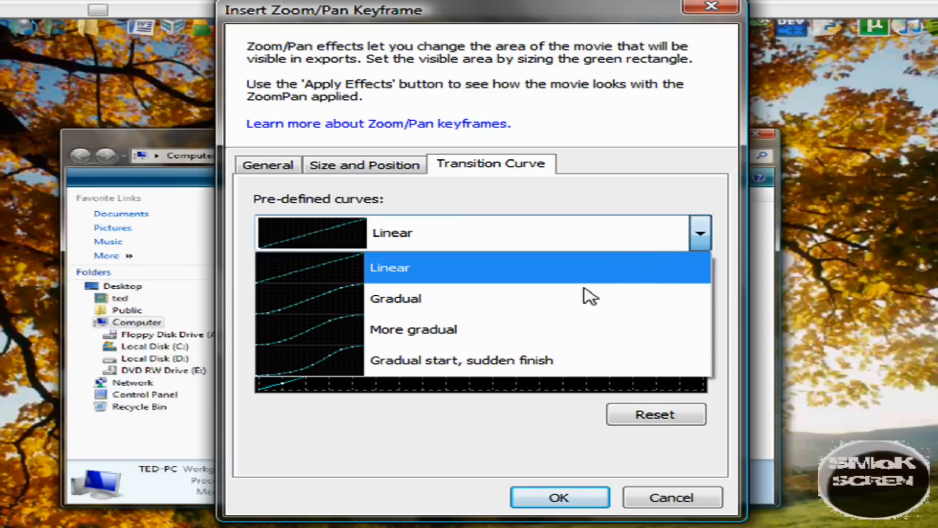
left_click(511, 270)
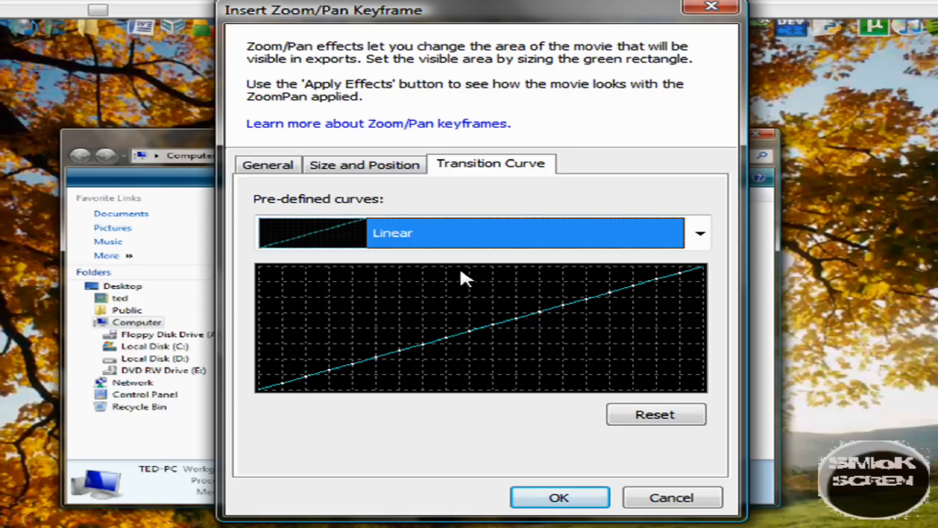
left_click(560, 503)
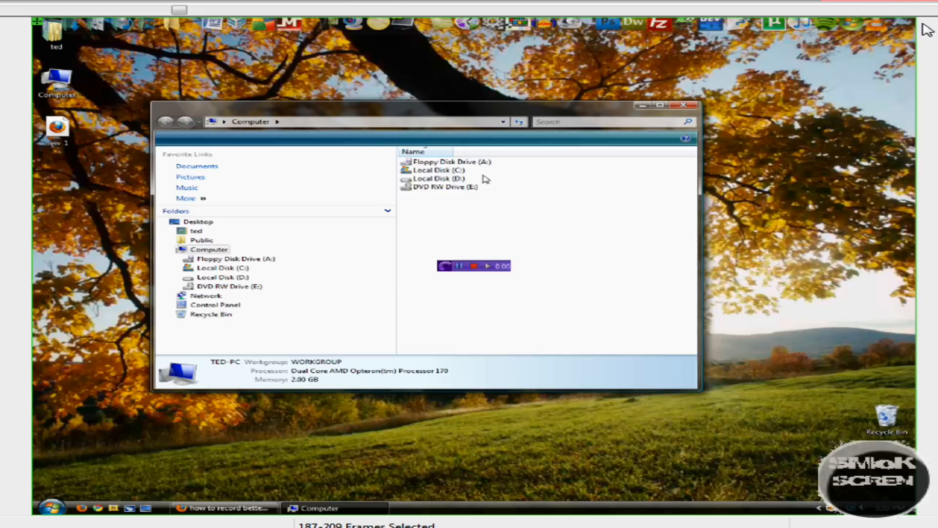
- Shrink the green zoom rectangle and move it over the Computer window, and check a frame at the start of the zoom transition
left_click_drag(918, 18, 589, 91)
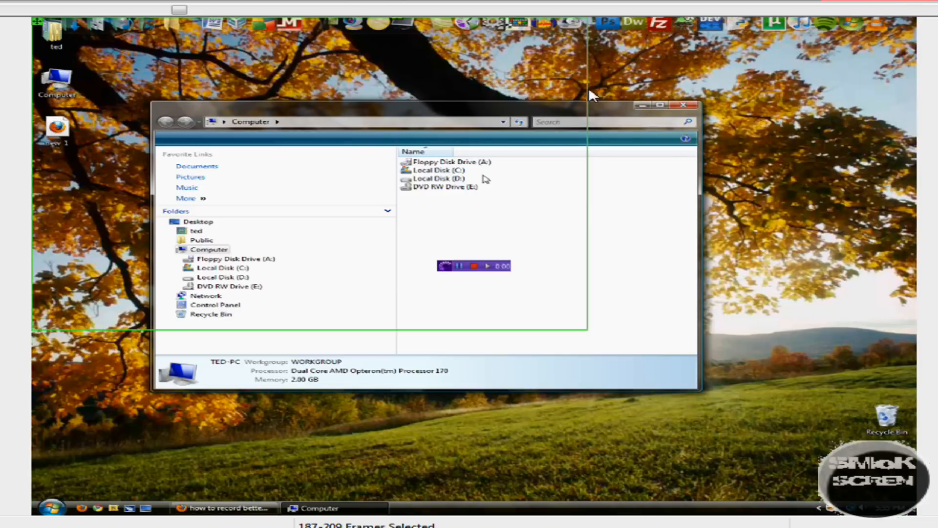
left_click_drag(526, 18, 479, 97)
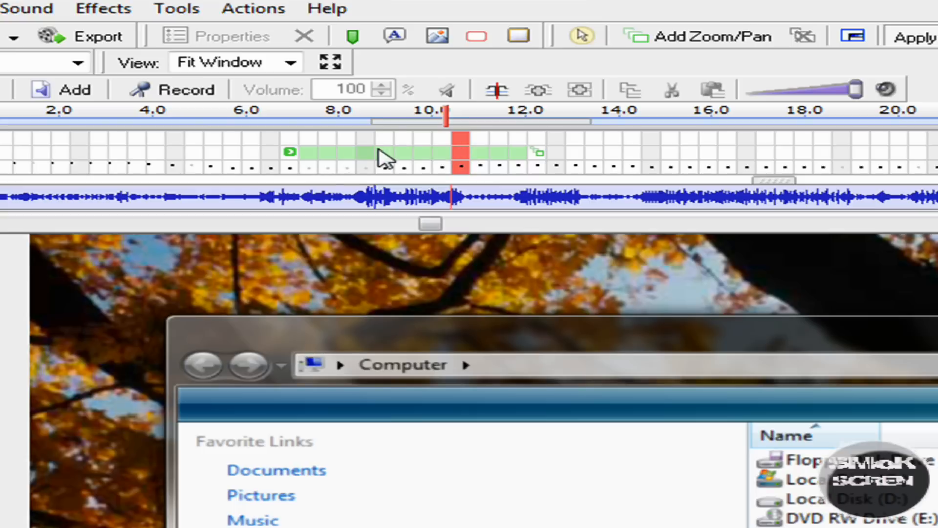
left_click(301, 154)
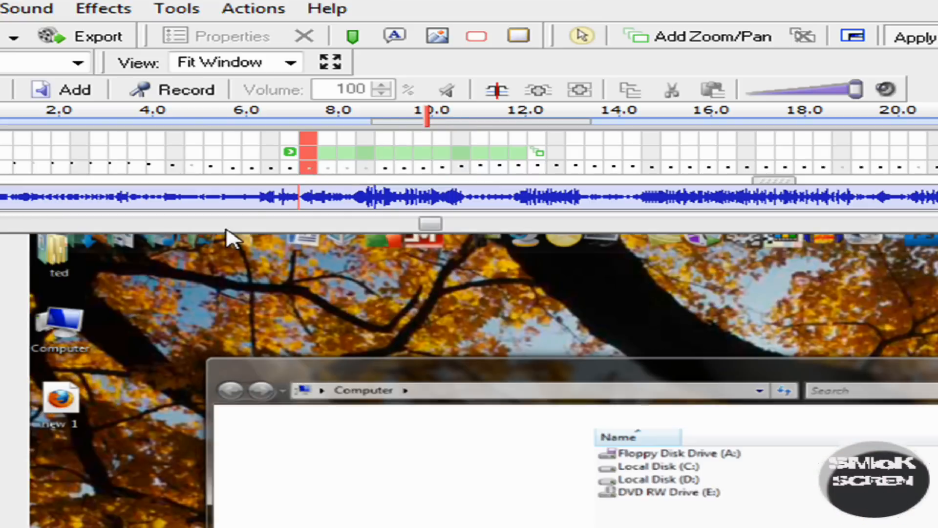
- Select the frames from the start to the end of the Zoom/Pan transition and delete that Zoom/Pan
left_click(289, 153)
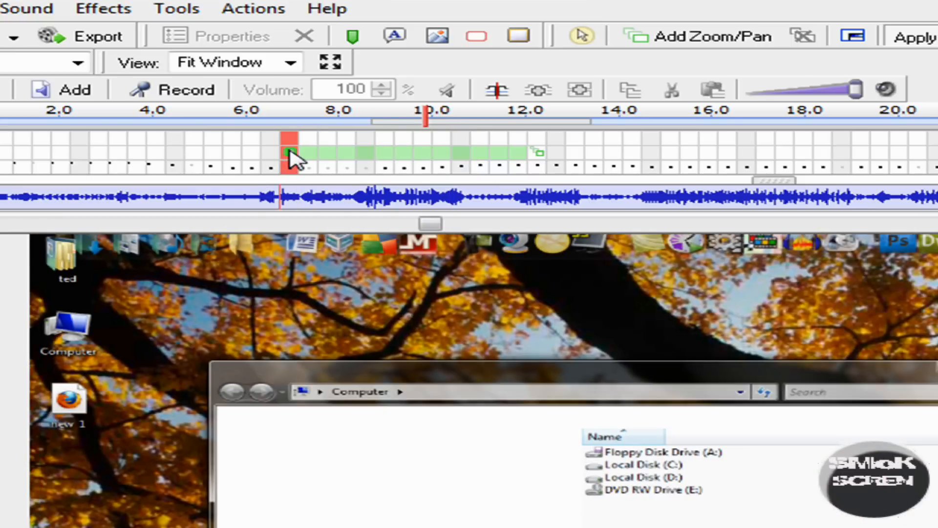
left_click_drag(289, 152, 538, 159)
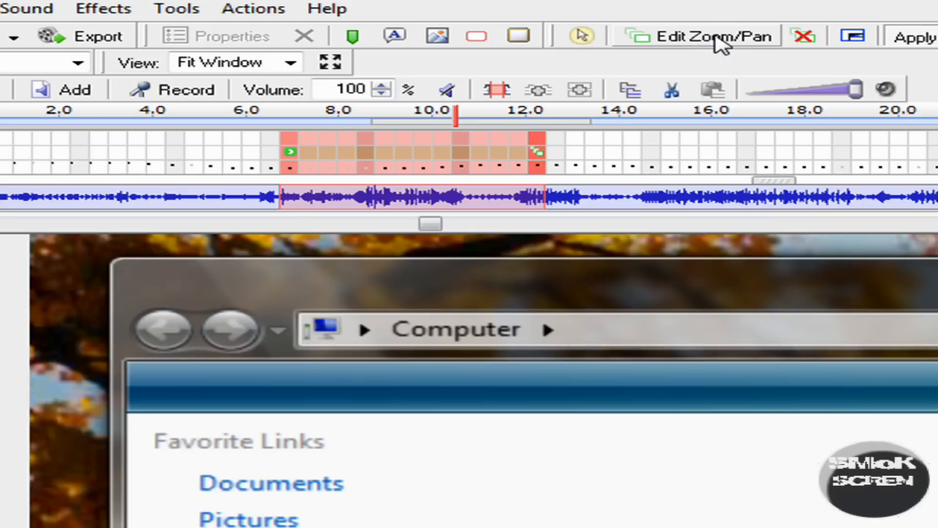
left_click(800, 37)
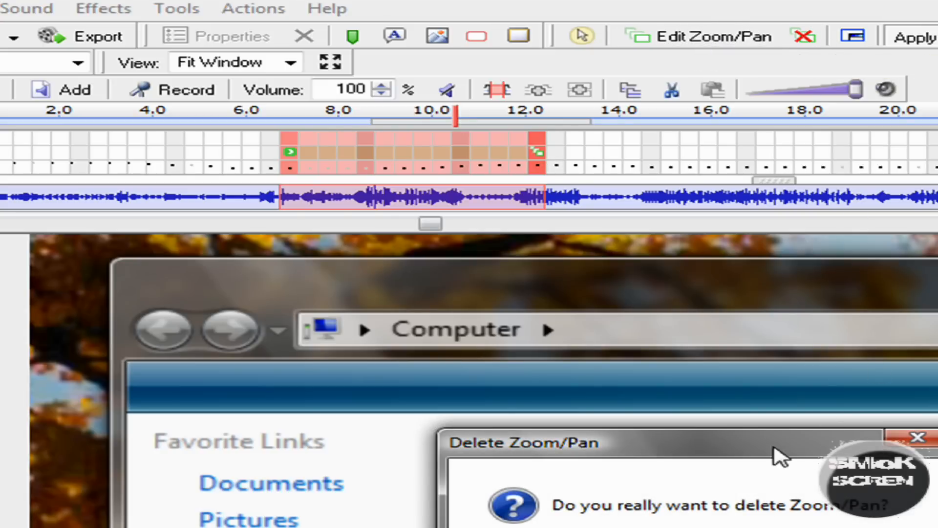
key("Return")
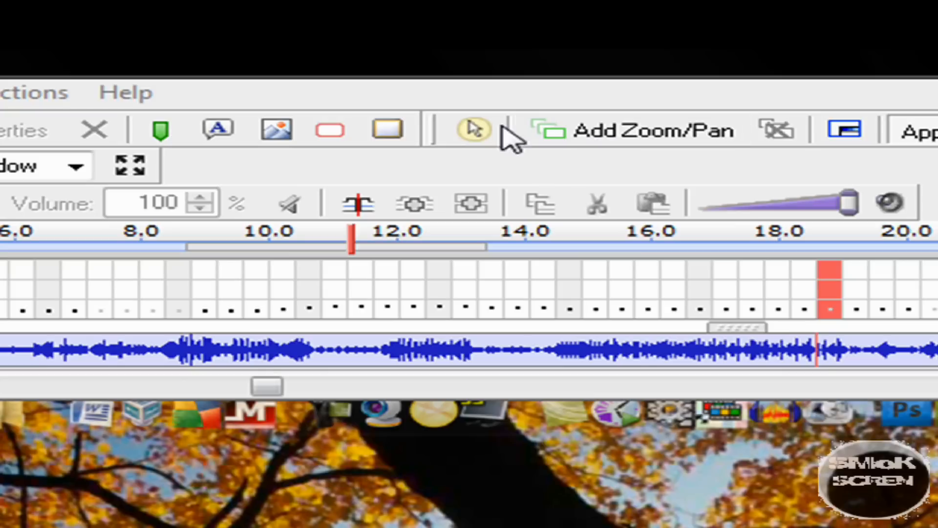
- Start a new text object, keep the Arial font, and replace the placeholder text with "Smokscren"
left_click(218, 130)
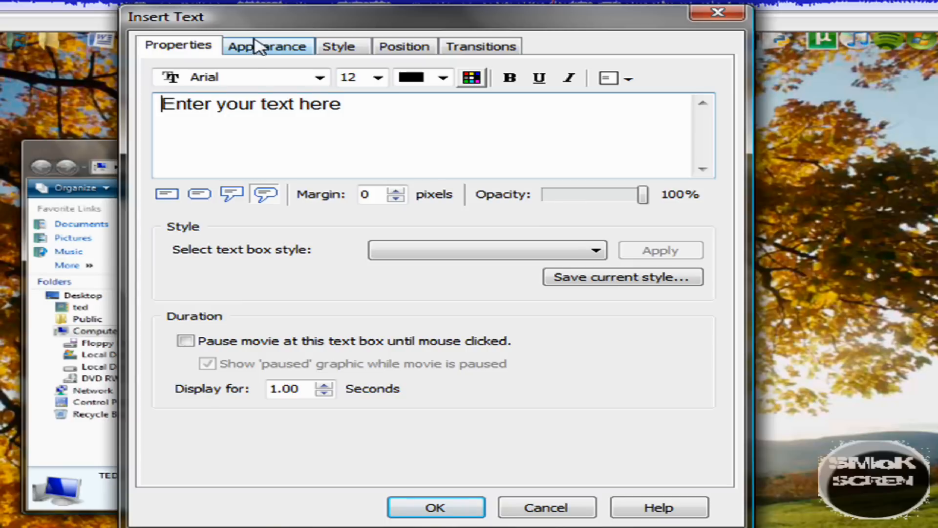
left_click(320, 77)
left_click(317, 75)
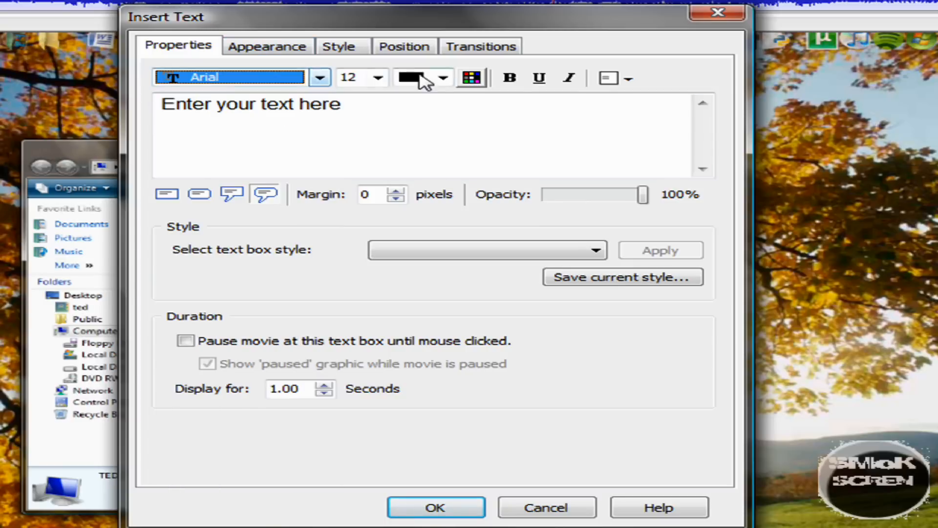
left_click_drag(347, 104, 97, 113)
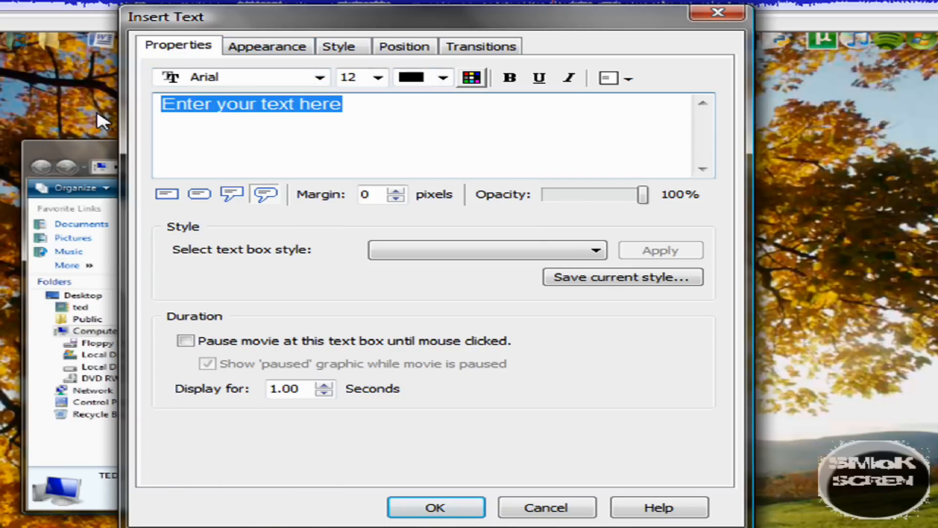
type("Smokscren")
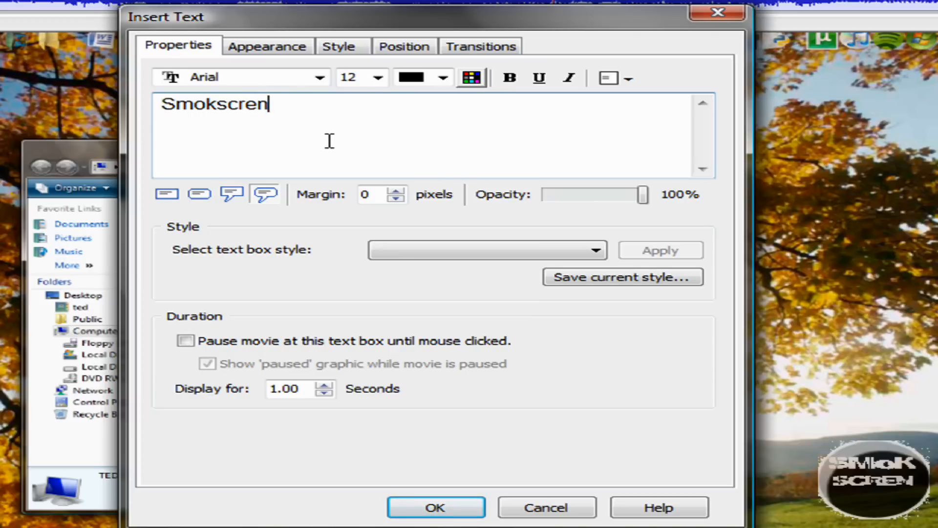
- Give the text box the plain rounded rectangle shape and 72% opacity, and look through the preset text box styles without choosing one
left_click(199, 193)
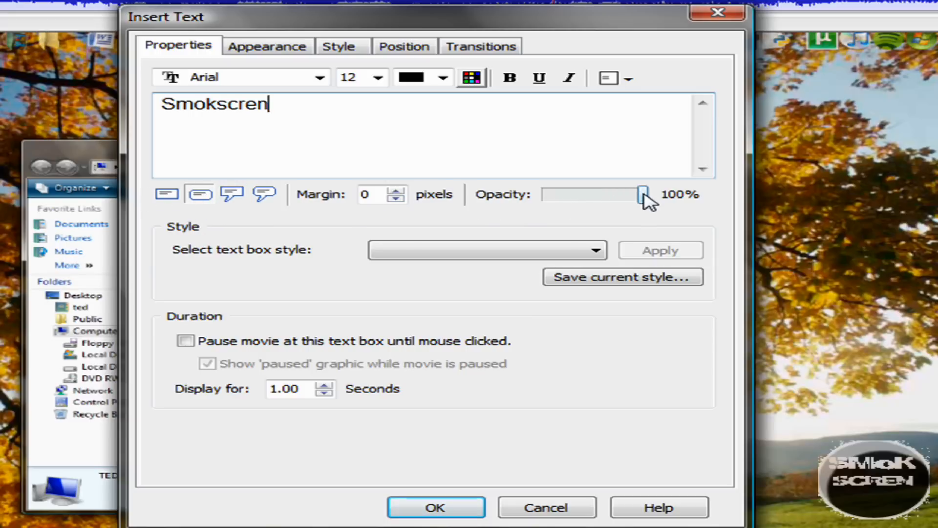
left_click_drag(644, 194, 618, 194)
left_click(518, 254)
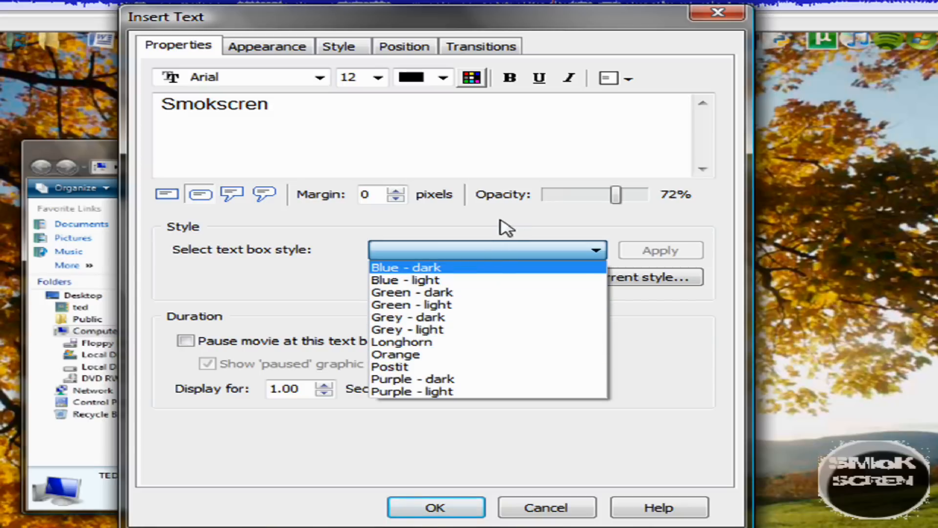
left_click(503, 253)
- Review the text box's appearance, position and fade settings, and insert it with those settings as they are
left_click(272, 47)
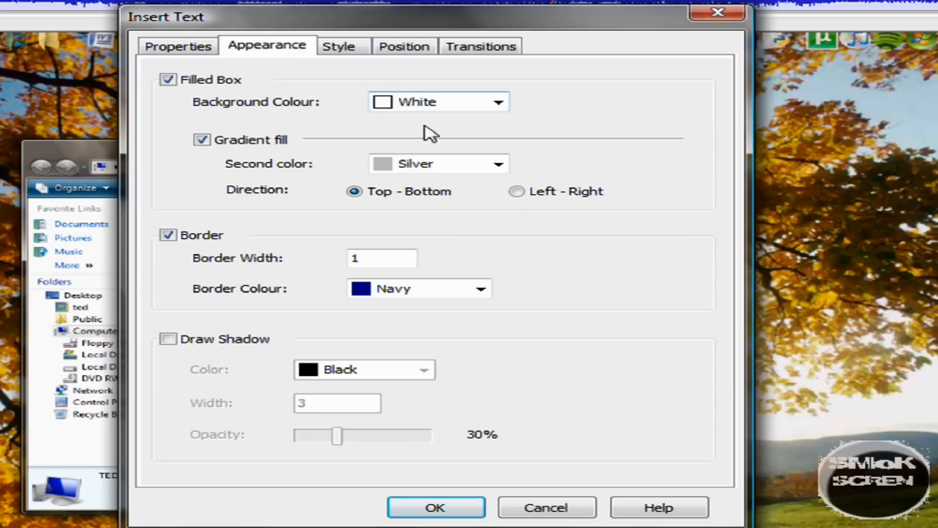
left_click(365, 47)
left_click(407, 49)
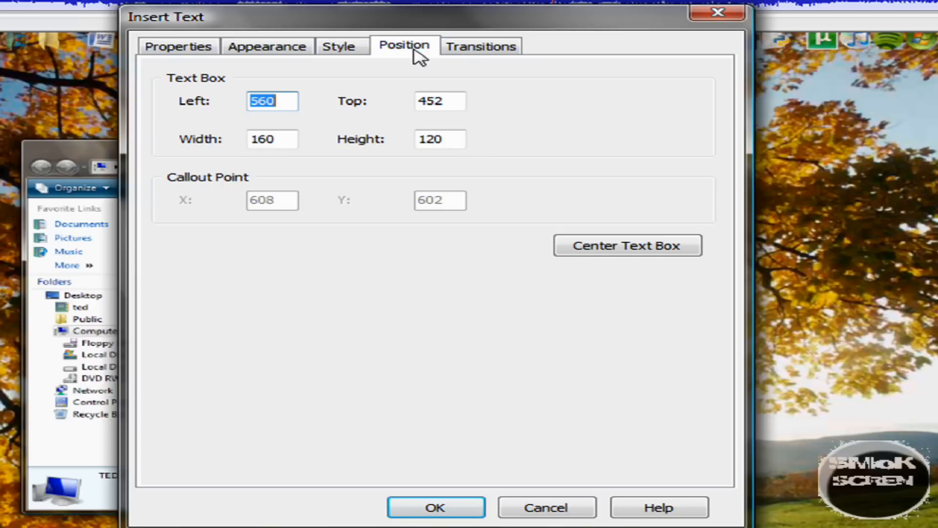
left_click(483, 49)
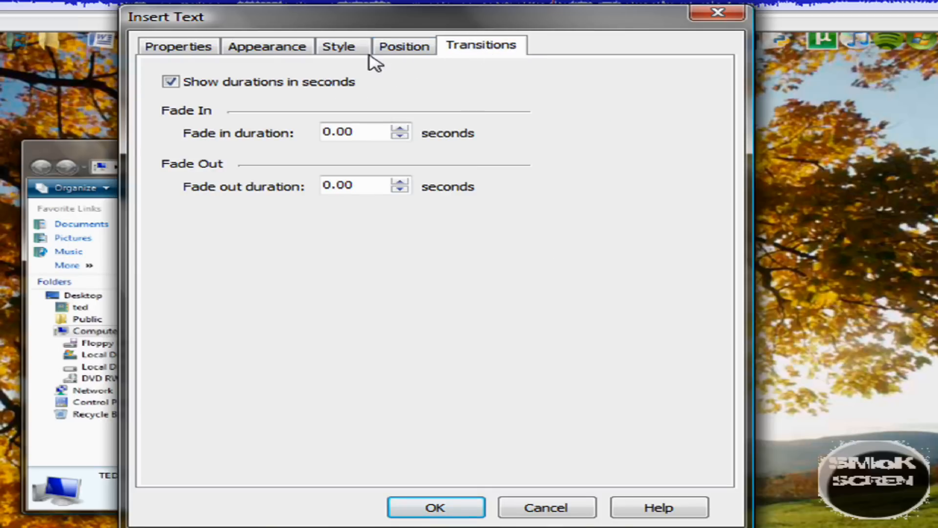
left_click(155, 49)
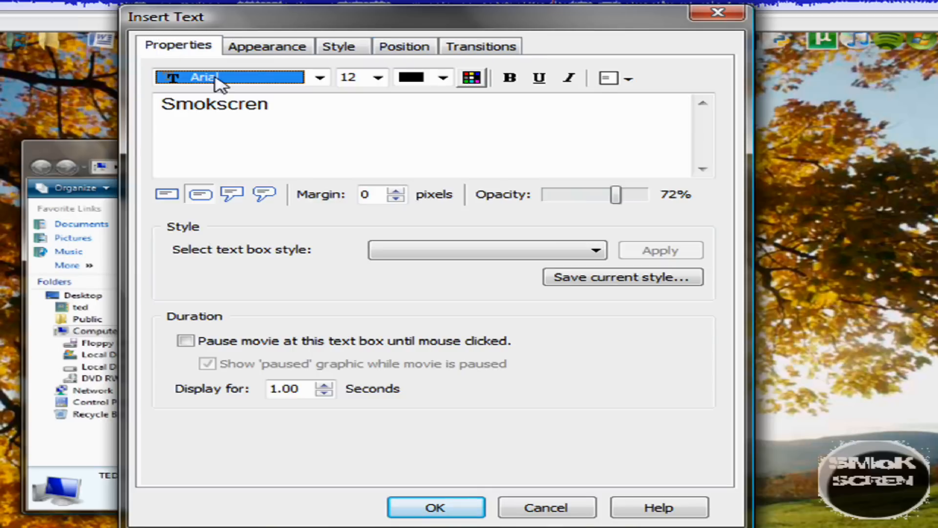
left_click(433, 514)
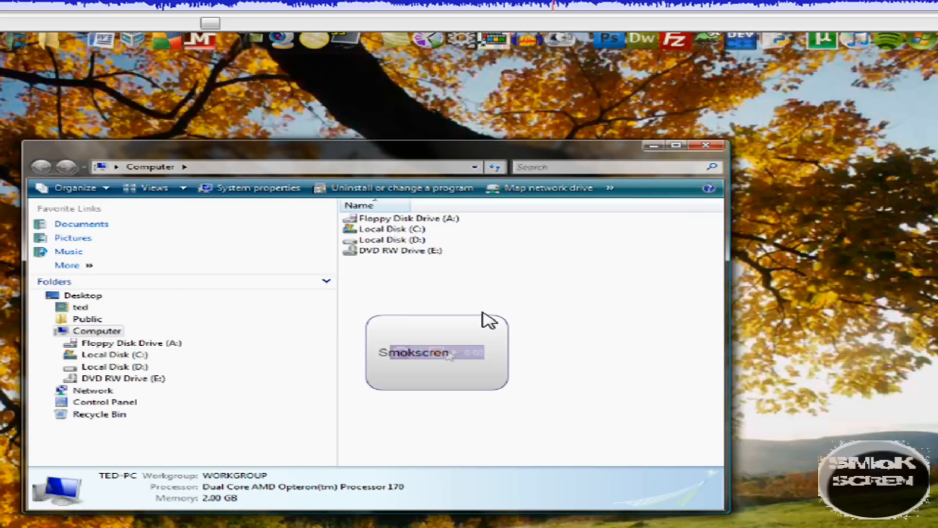
- Move the Smokscren text box to the right edge of the Computer window and enlarge it downward and to the left
left_click_drag(500, 328, 720, 236)
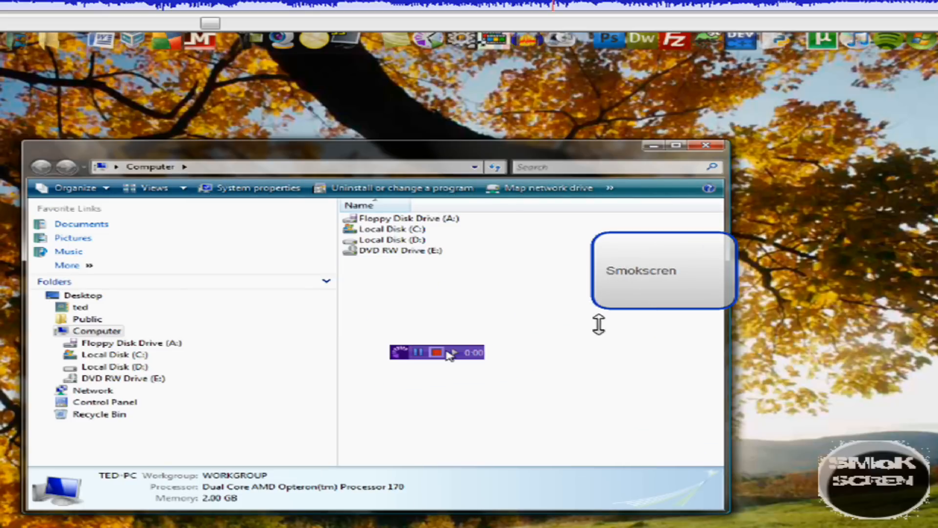
left_click_drag(598, 324, 603, 436)
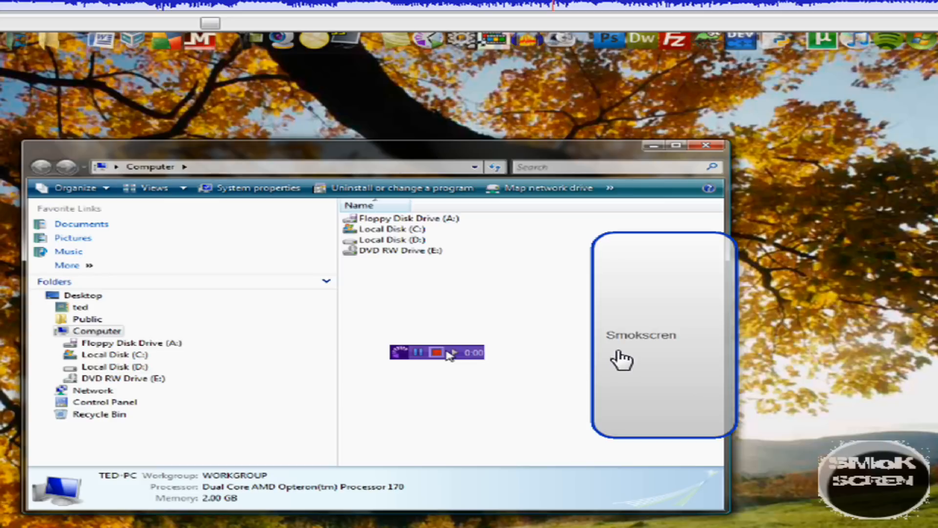
left_click_drag(594, 350, 351, 352)
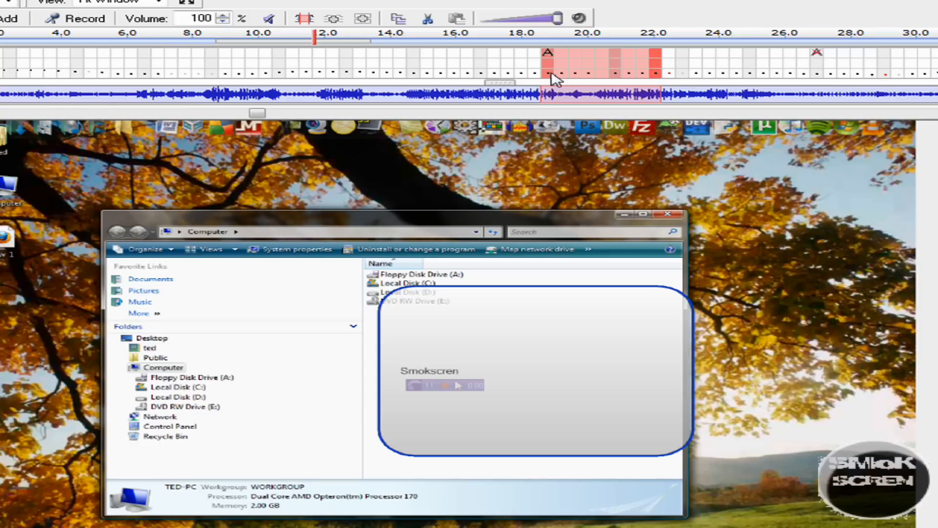
- Go to a frame past the end of the Smokscren text and load the watermark picture from the Videos folder as a new image
left_click(699, 72)
left_click(776, 72)
left_click(826, 72)
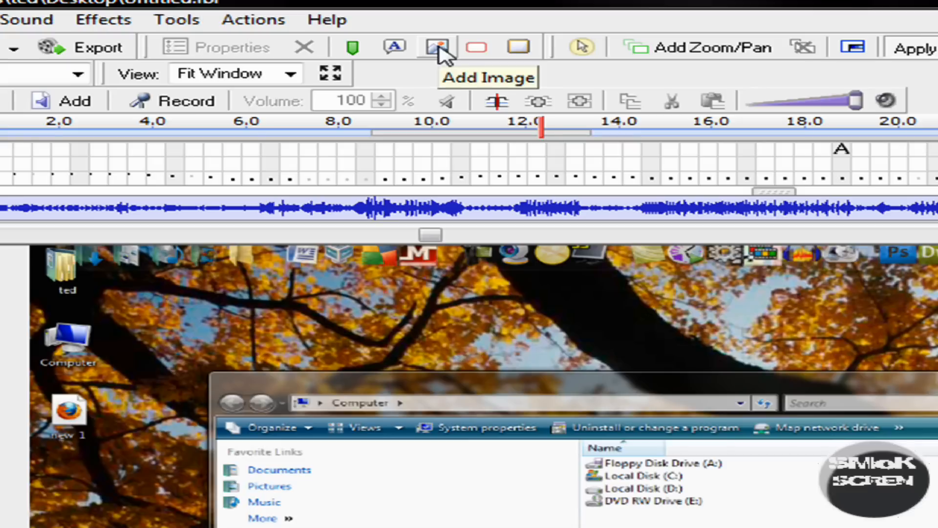
left_click(439, 47)
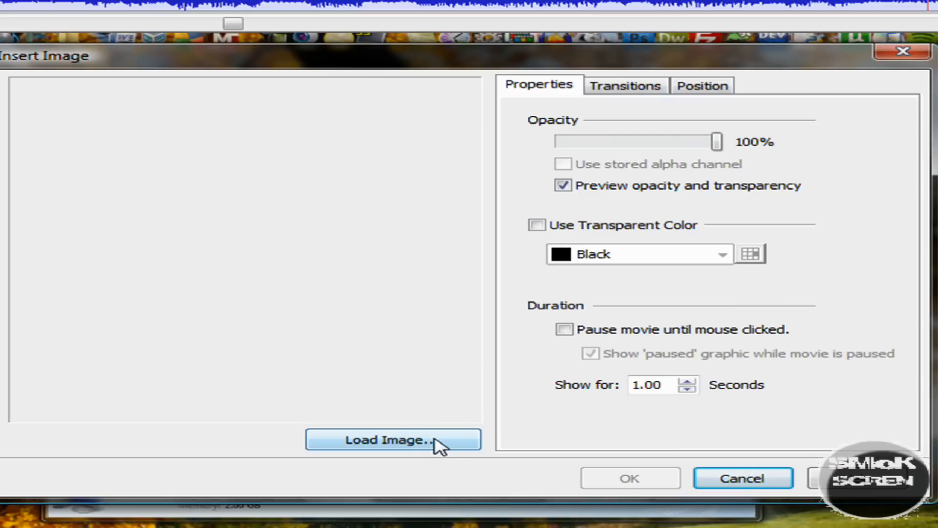
left_click(432, 443)
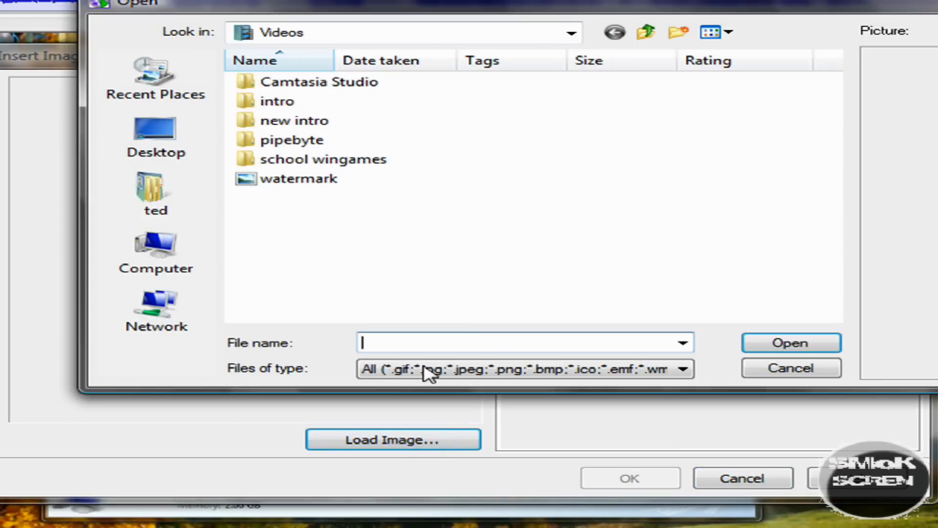
double_click(303, 179)
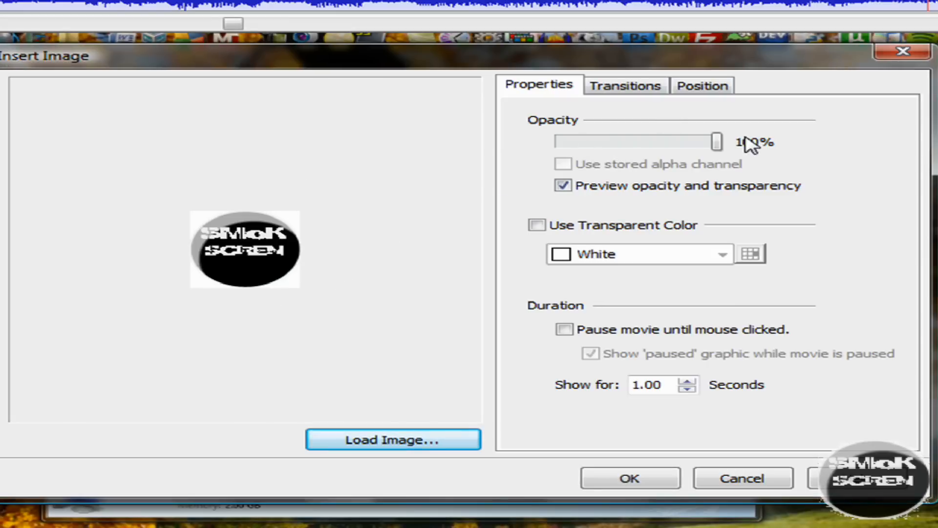
- Set the watermark image to 45% opacity with White as transparent colour, review its fade and position settings, and insert it
left_click_drag(716, 141, 629, 142)
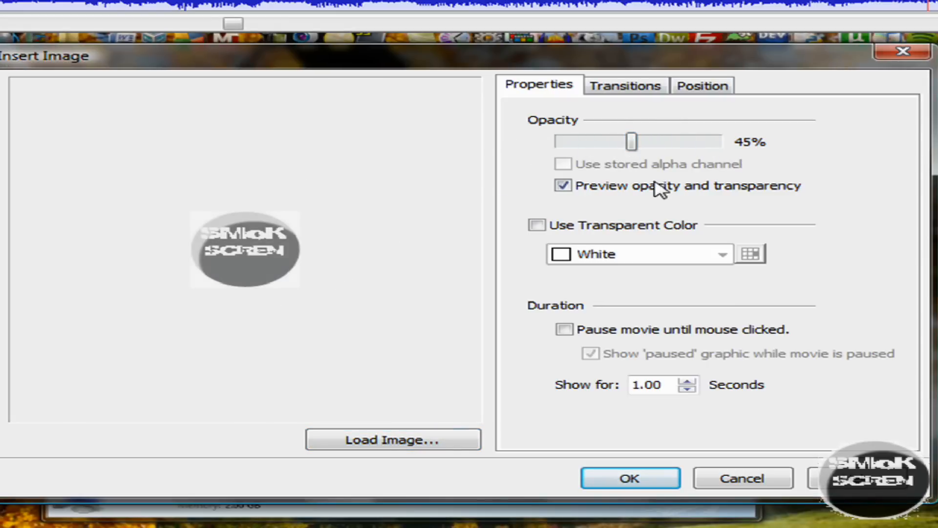
left_click(588, 229)
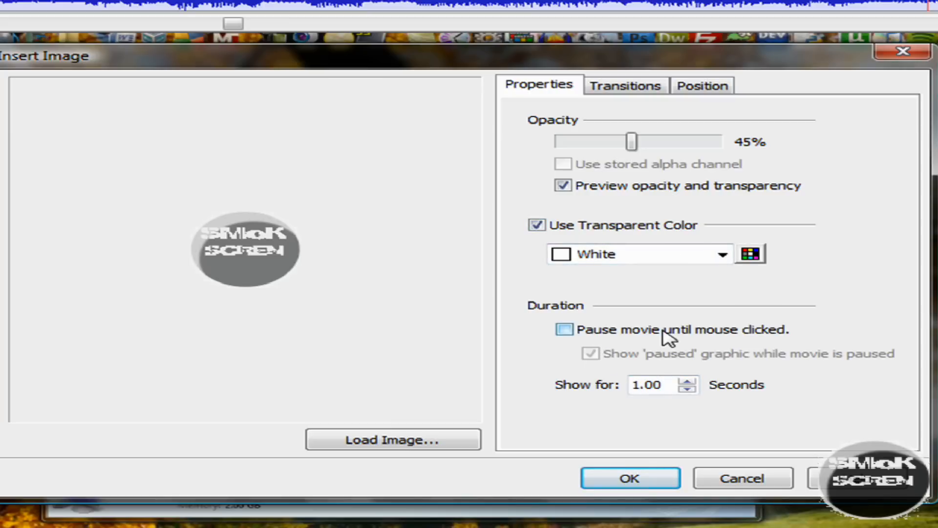
left_click(635, 90)
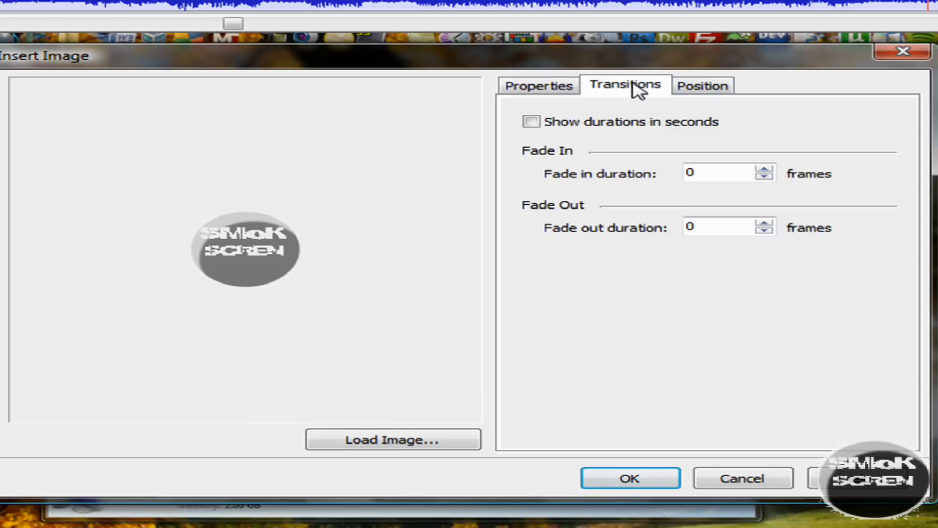
left_click(713, 91)
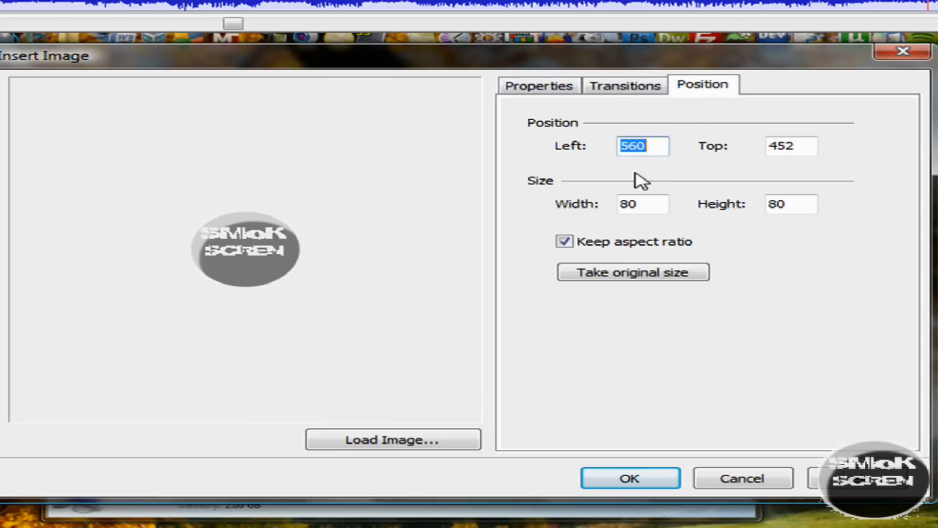
left_click(619, 477)
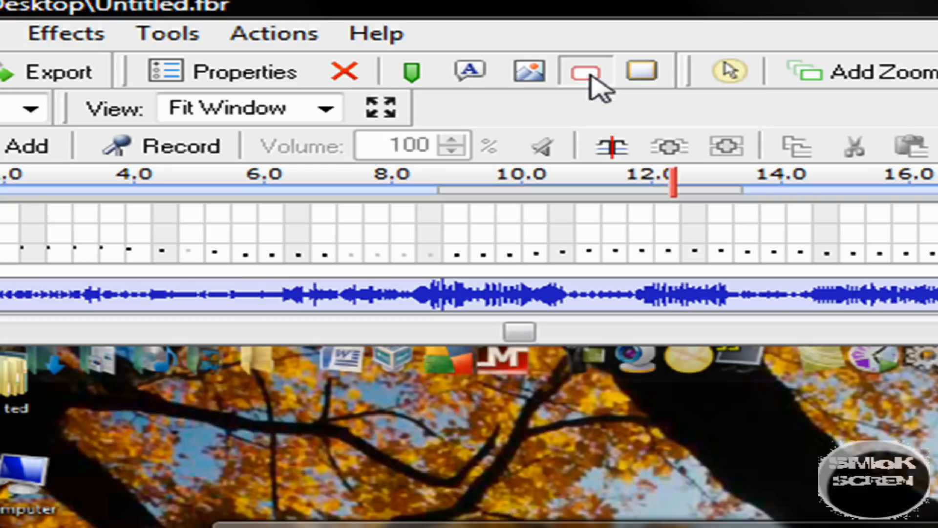
- Start a new oval highlight with a Sky Blue fill and set it to show for 2.00 seconds
left_click(589, 73)
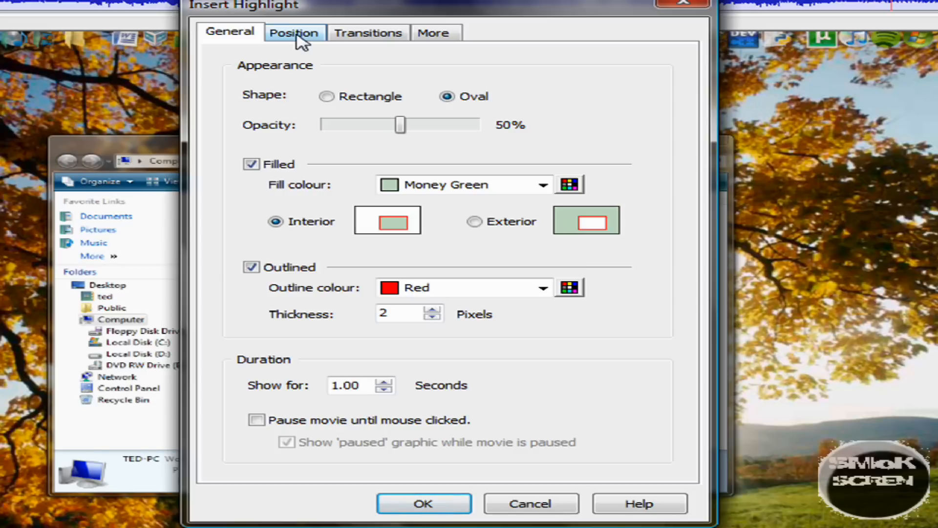
left_click(543, 185)
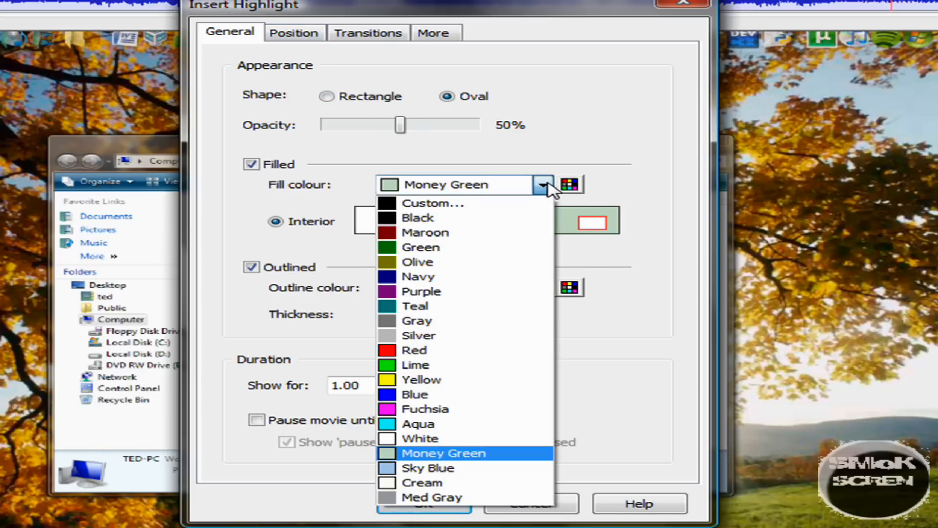
left_click(459, 469)
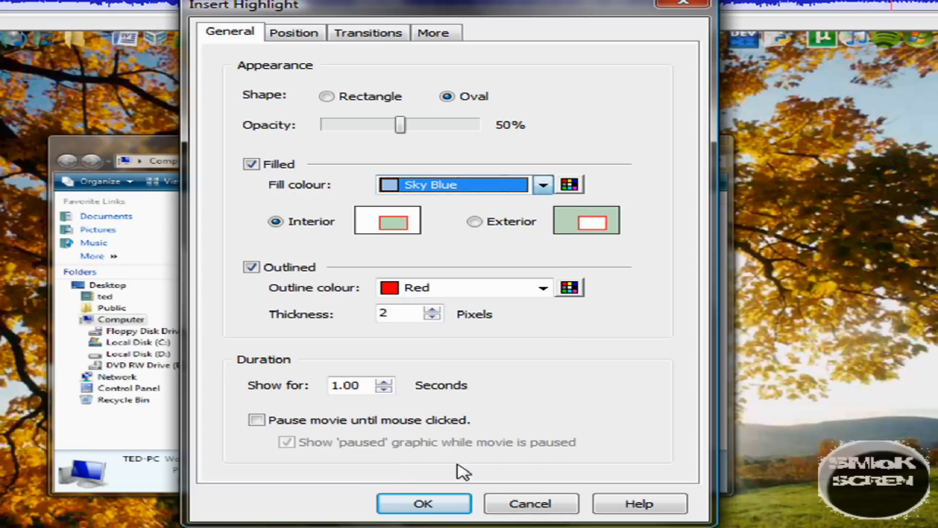
left_click(384, 382)
left_click(384, 382)
left_click(384, 382)
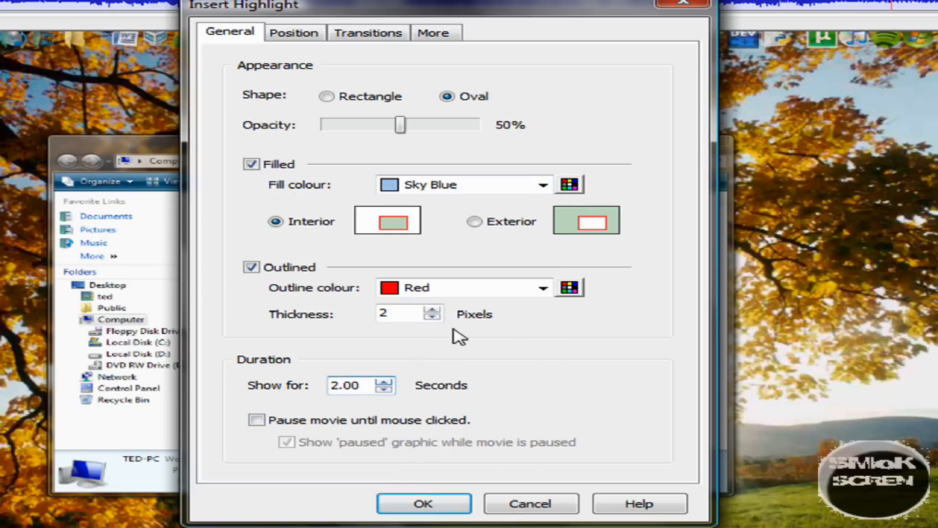
- Set the highlight's outline colour to Aqua and insert the highlight
left_click(541, 292)
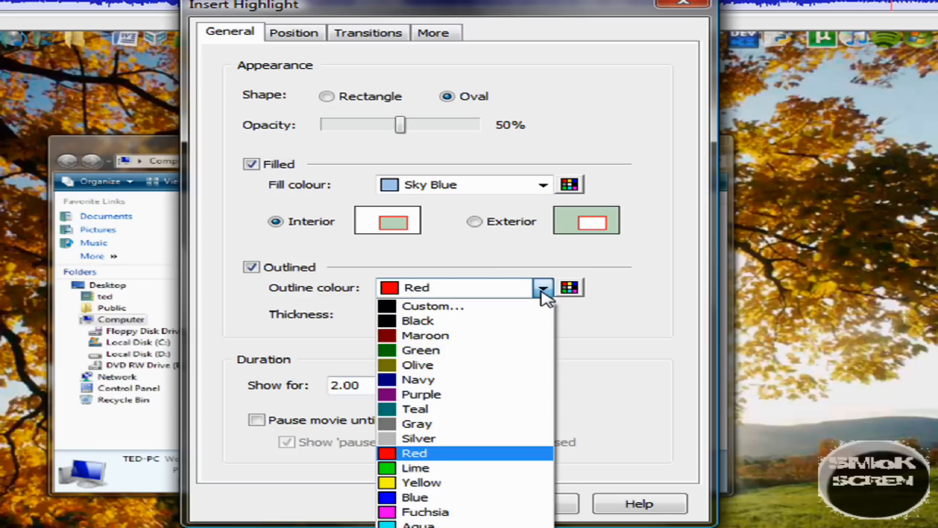
left_click(420, 525)
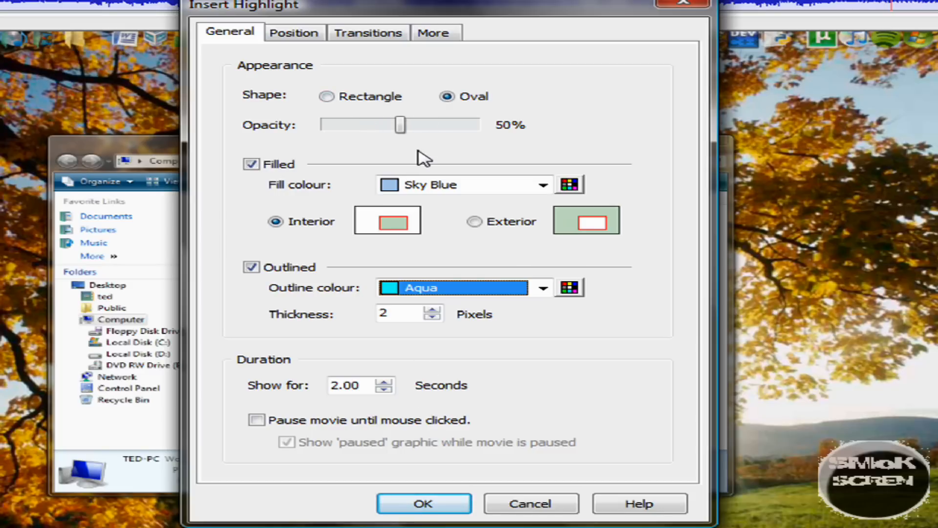
left_click(421, 503)
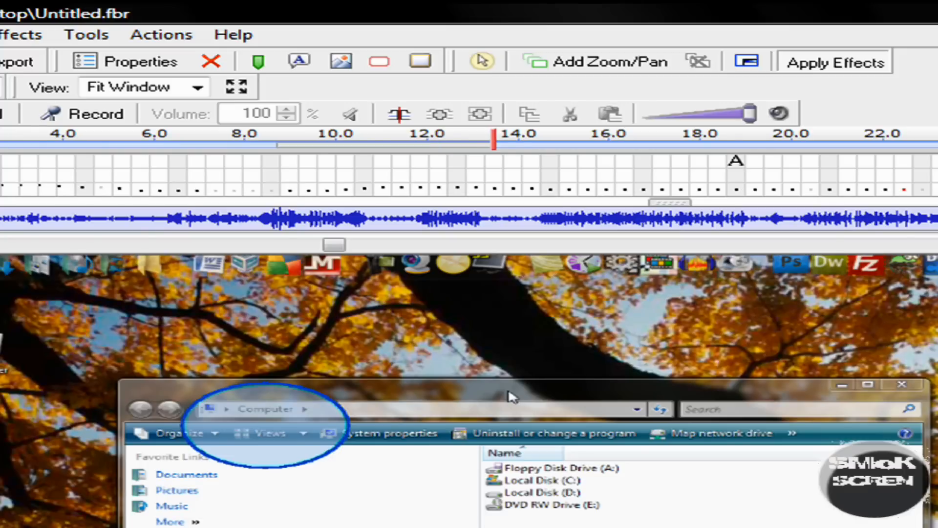
- Insert a button captioned "Smokscren", and move and enlarge it so it overlaps the upper right corner of the Computer window
left_click(421, 61)
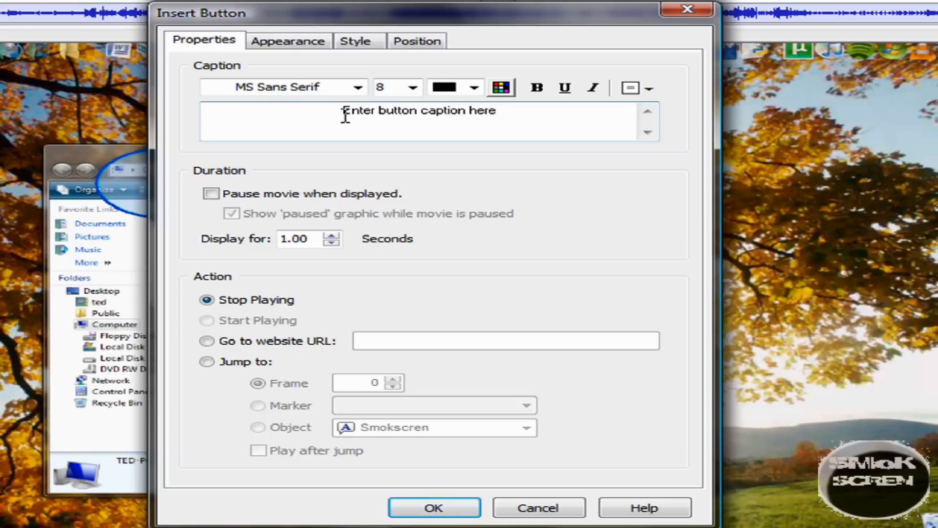
left_click_drag(348, 107, 542, 120)
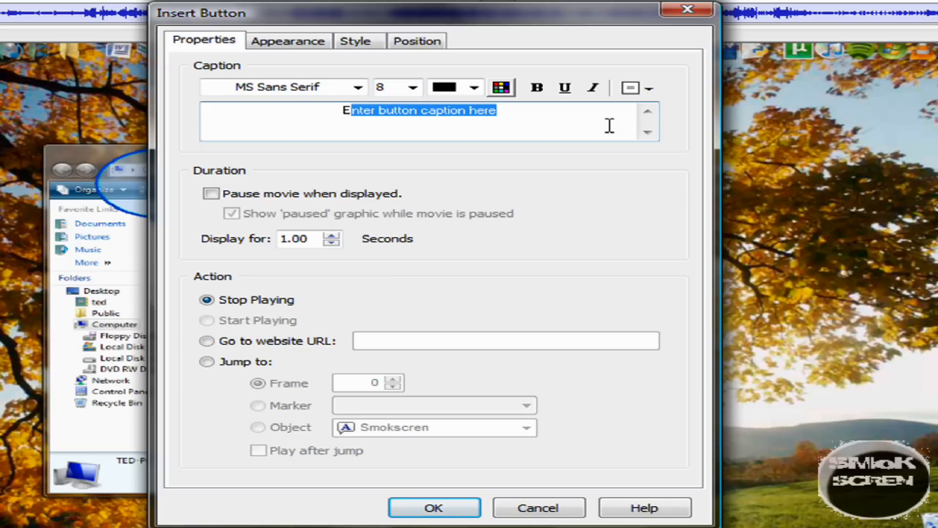
key("BackSpace")
key("BackSpace")
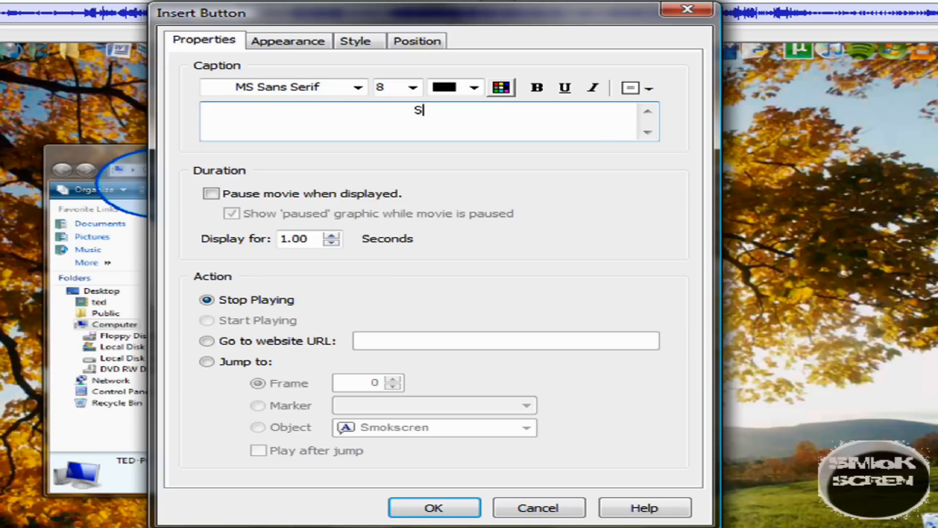
type("Smokscren")
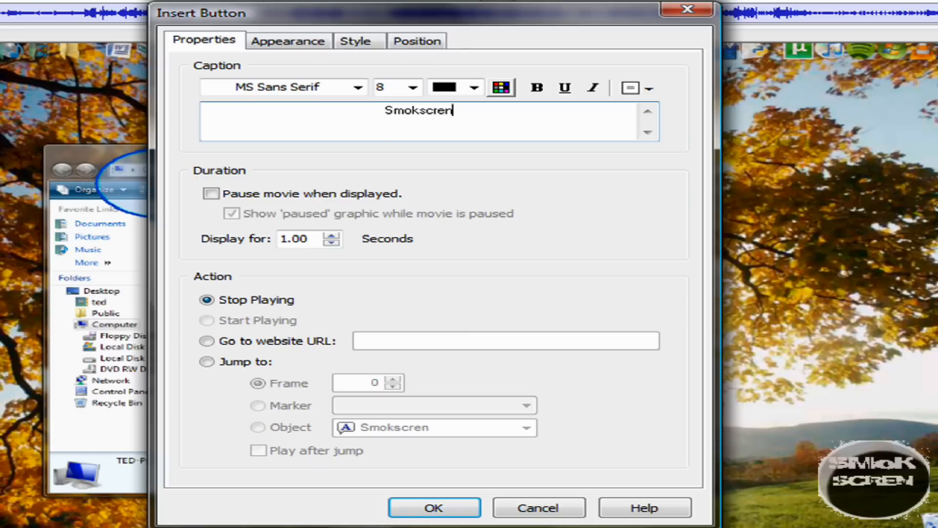
left_click(433, 510)
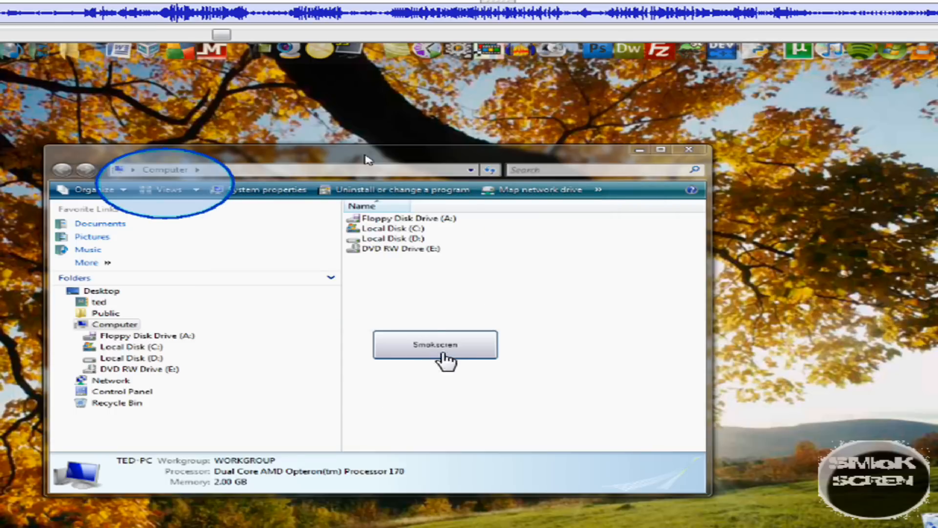
left_click_drag(439, 354, 796, 259)
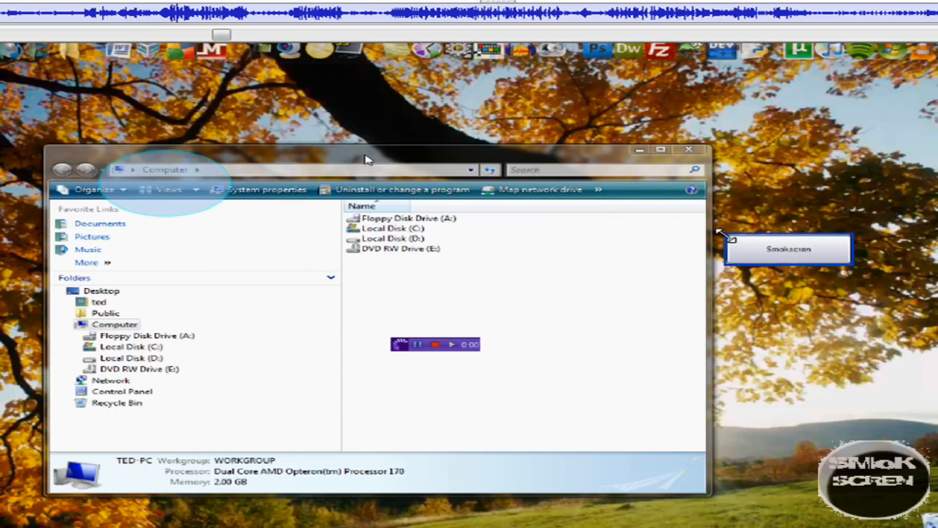
left_click_drag(725, 234, 567, 157)
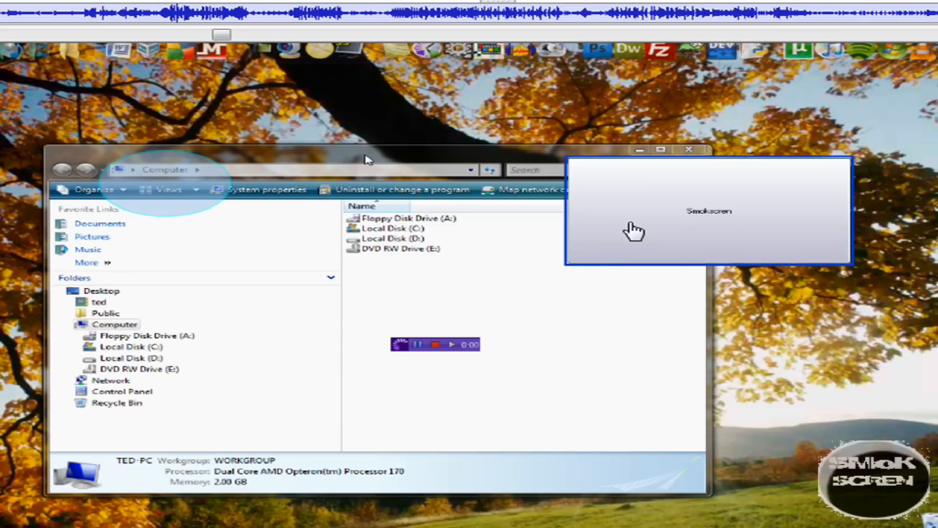
- Change the Smokscren button's action to going to a website URL, leaving the address empty
right_click(649, 216)
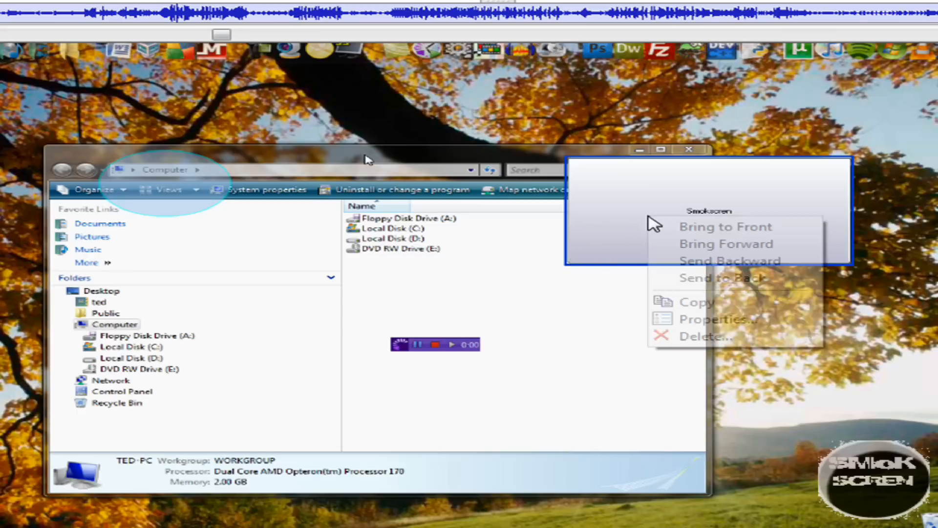
left_click(741, 320)
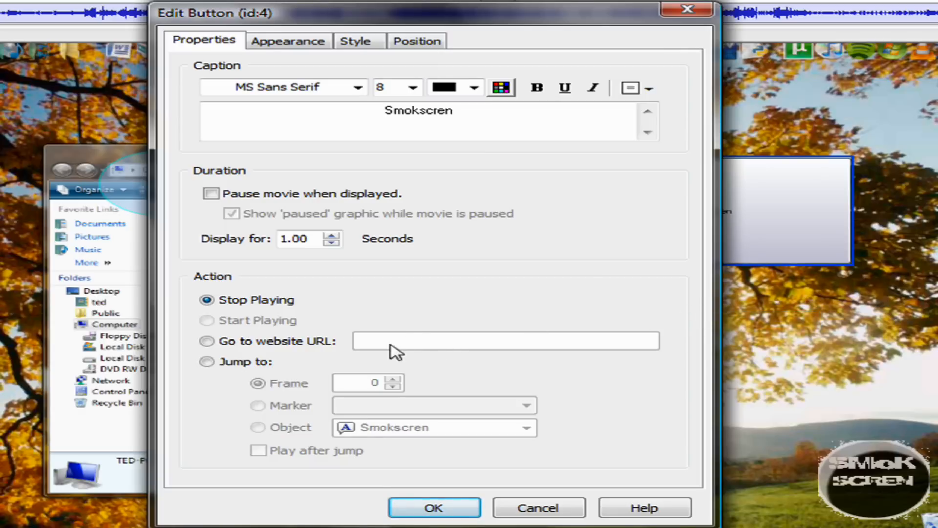
left_click(208, 341)
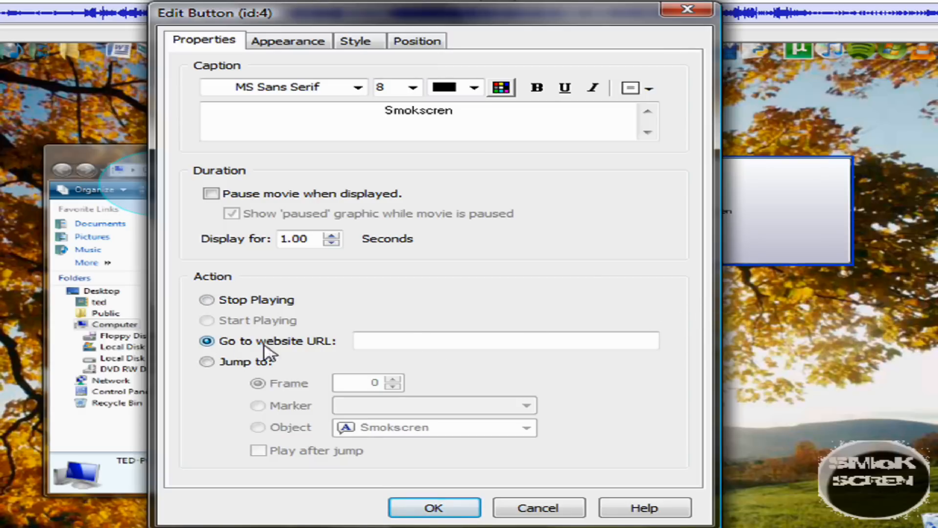
left_click(400, 340)
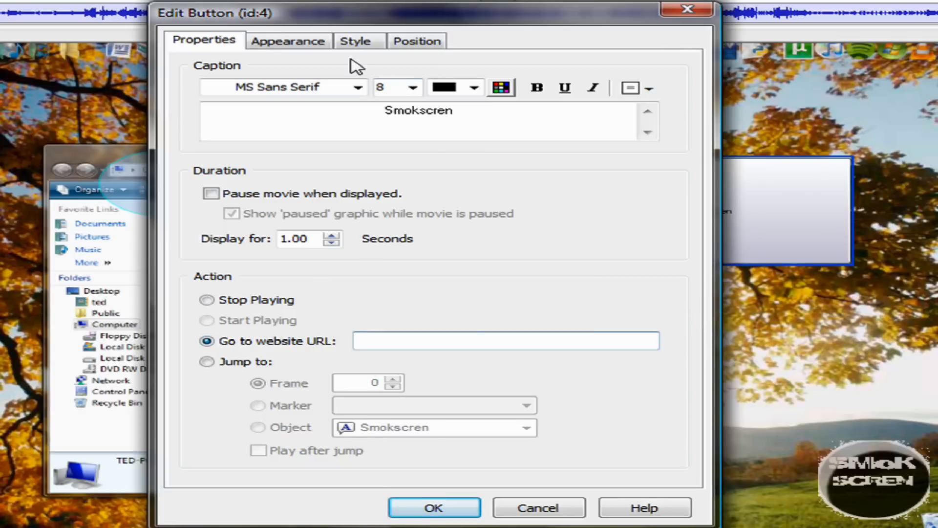
left_click(432, 511)
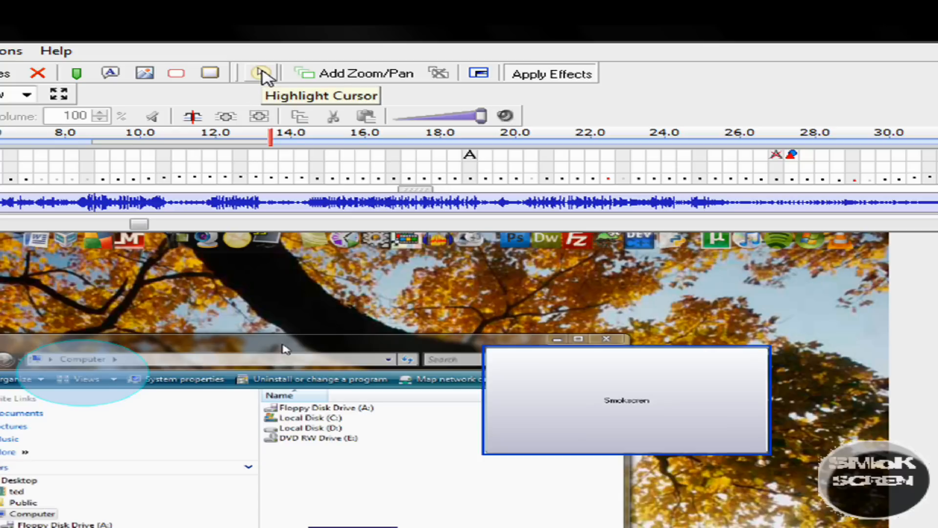
- Try out highlighting mouse clicks and the mouse cursor, look at the fill colour choices, and switch both highlights off again
left_click(262, 75)
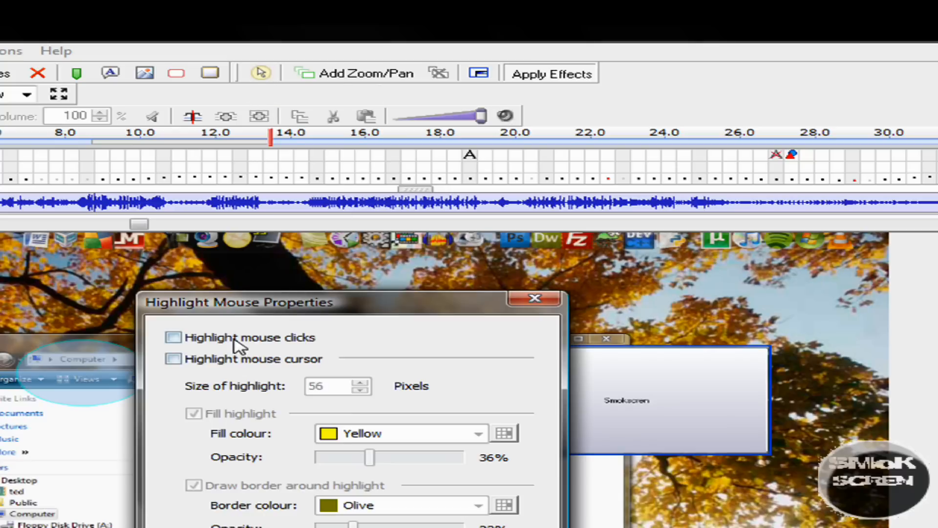
left_click(205, 338)
left_click(201, 359)
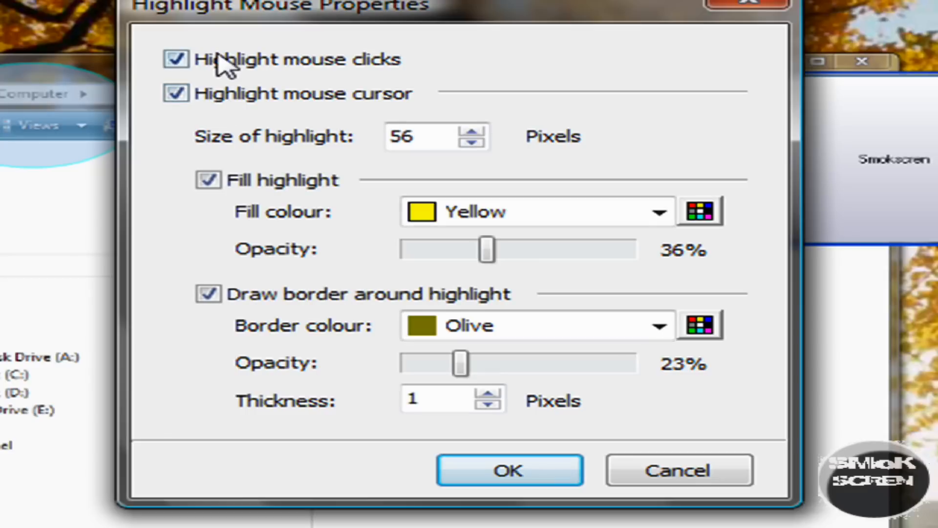
left_click(219, 58)
left_click(217, 95)
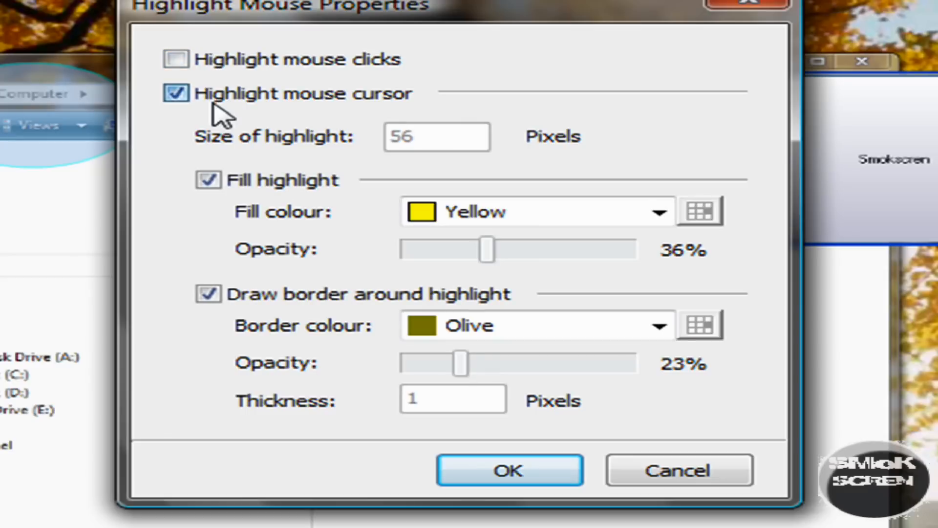
left_click(258, 61)
left_click(256, 97)
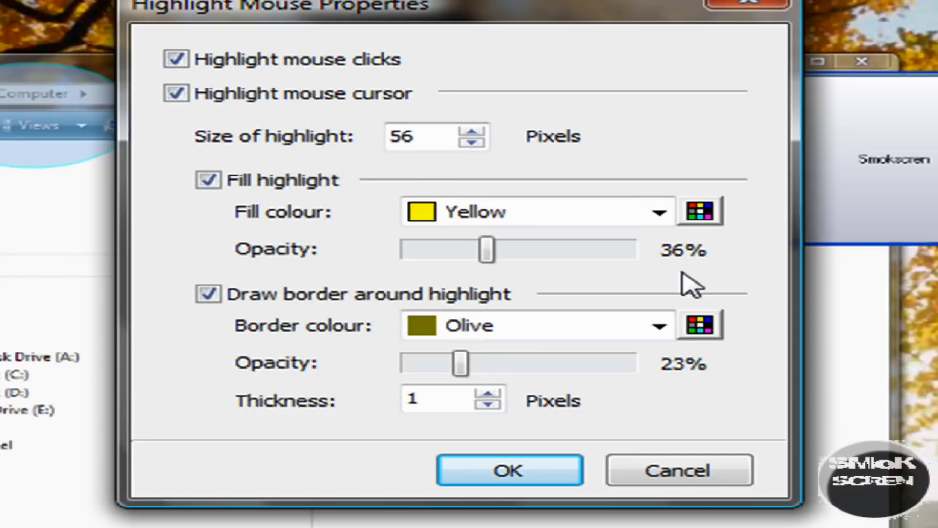
left_click(657, 215)
left_click(659, 220)
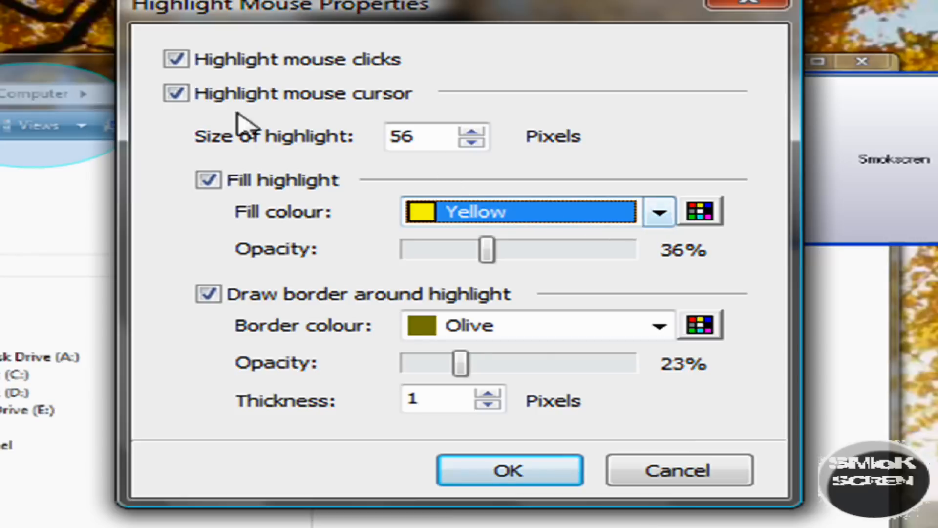
left_click(242, 61)
left_click(247, 100)
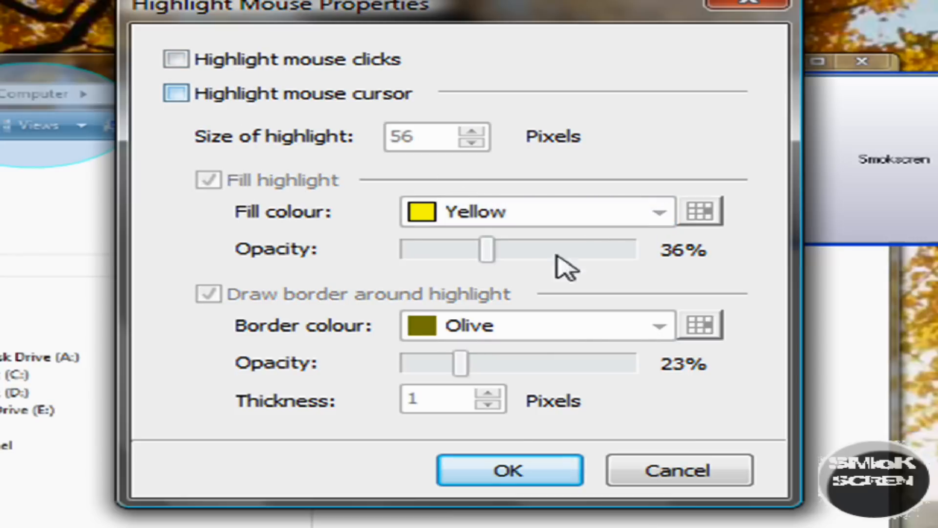
left_click(503, 477)
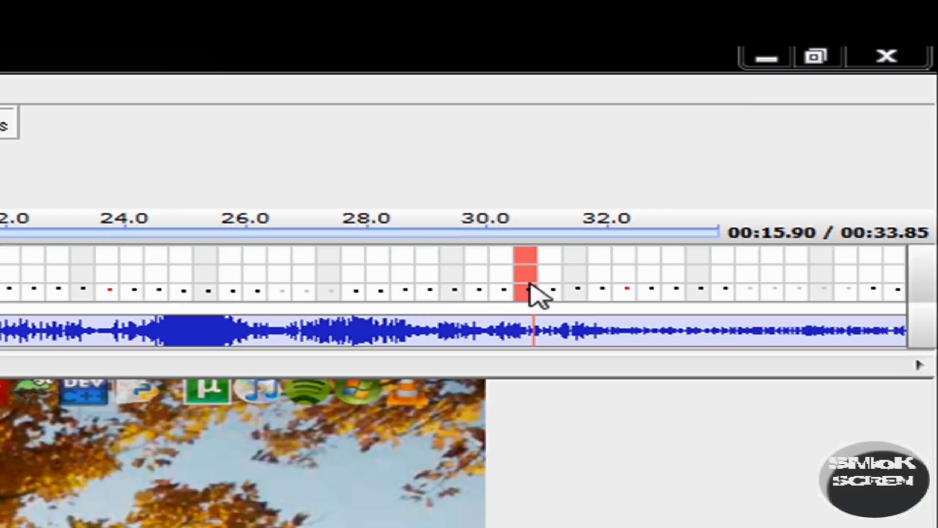
- Add one extra frame directly after the selected frame at 00:15.90
right_click(792, 103)
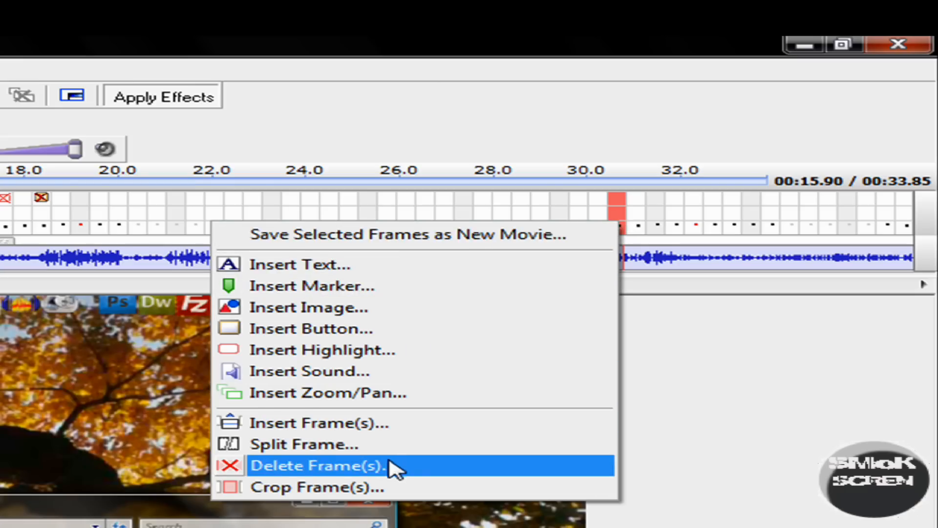
left_click(373, 448)
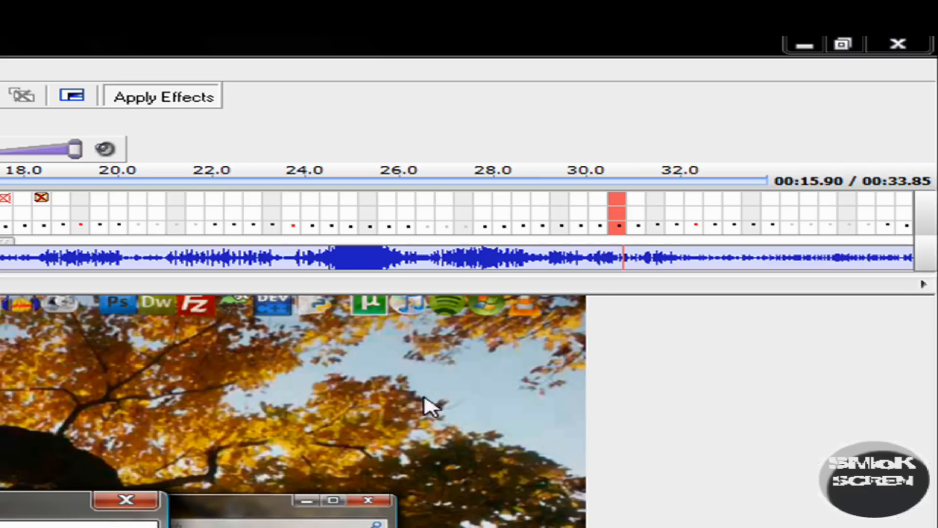
key("Return")
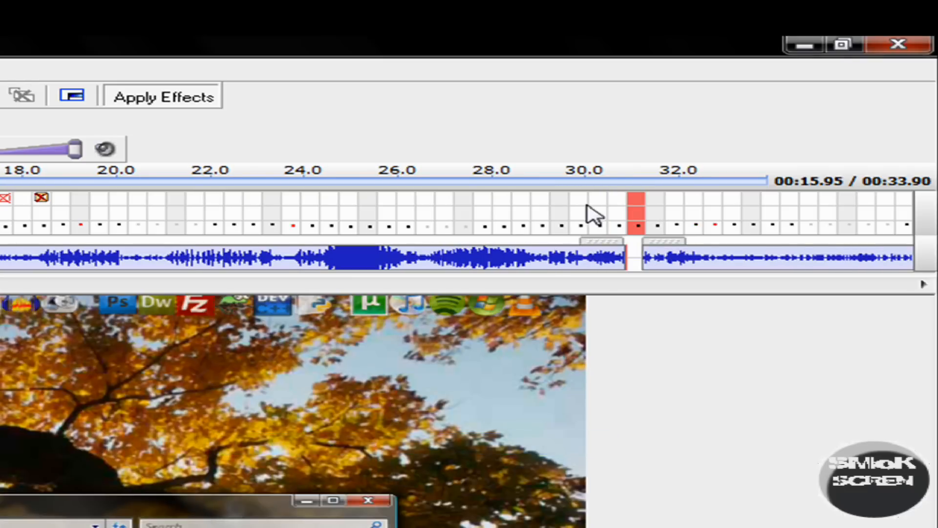
left_click(491, 246)
left_click_drag(655, 240, 701, 241)
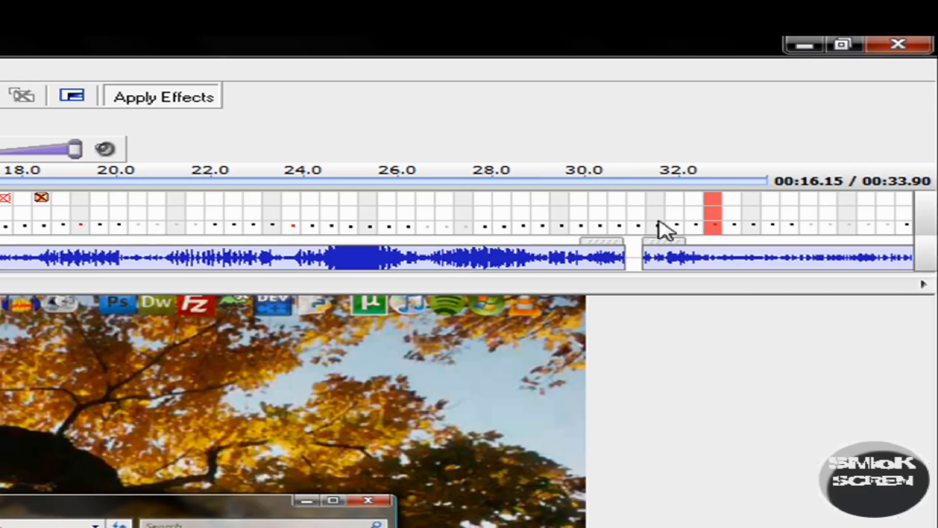
- Delete the frames from 00:32.90 to 00:33.35 with their sound, leaving the remaining sound where it is and accepting the Microphone track truncation
left_click(635, 185)
left_click_drag(831, 217, 935, 230)
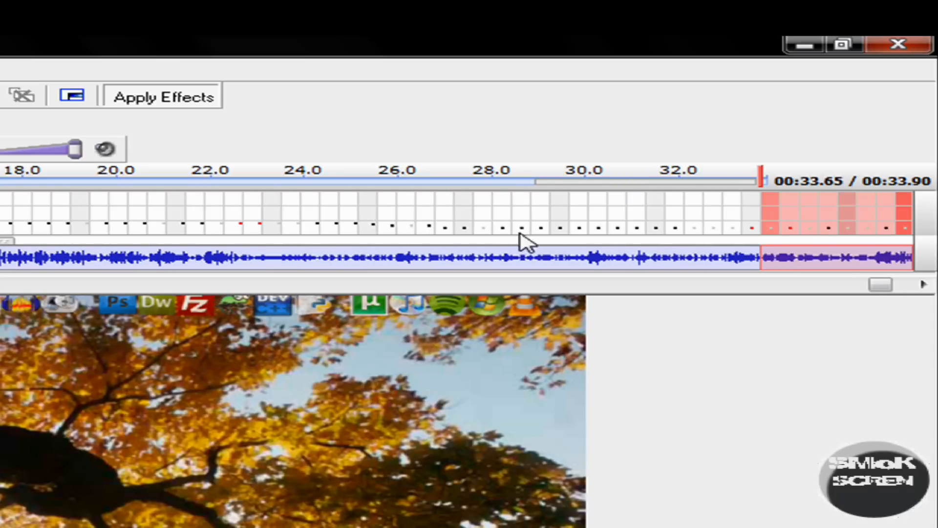
left_click(704, 229)
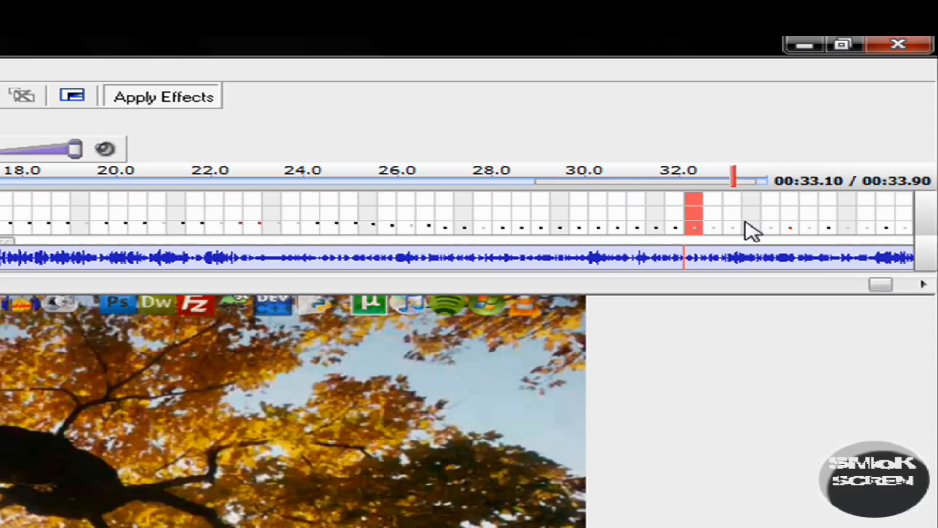
left_click(621, 219)
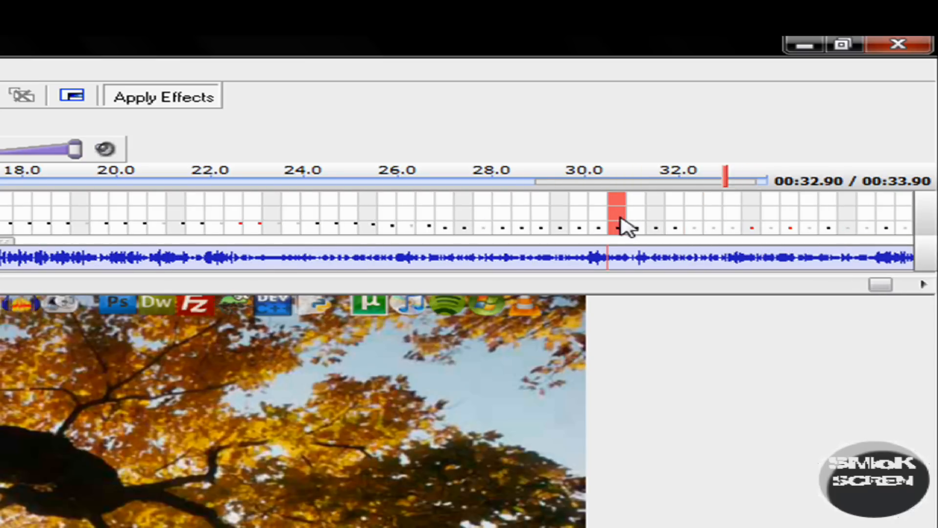
left_click_drag(624, 226, 769, 234)
right_click(682, 226)
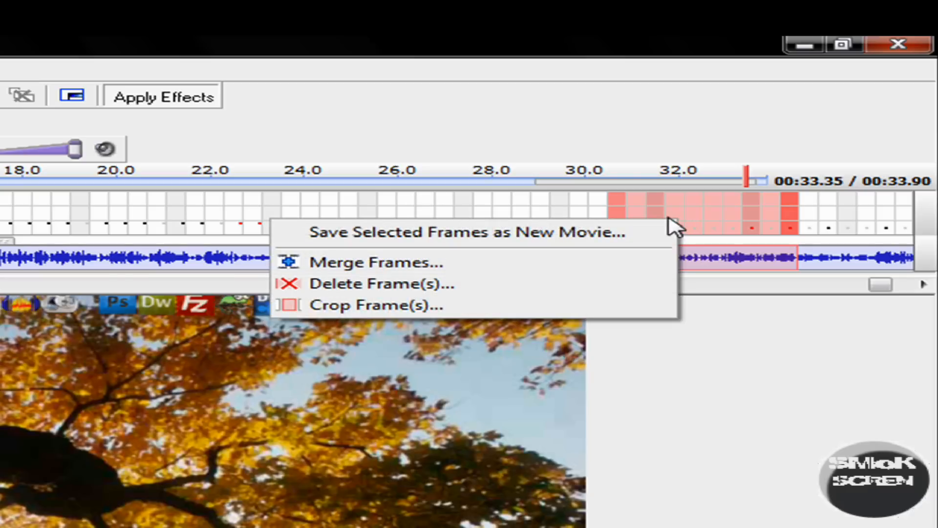
left_click(386, 286)
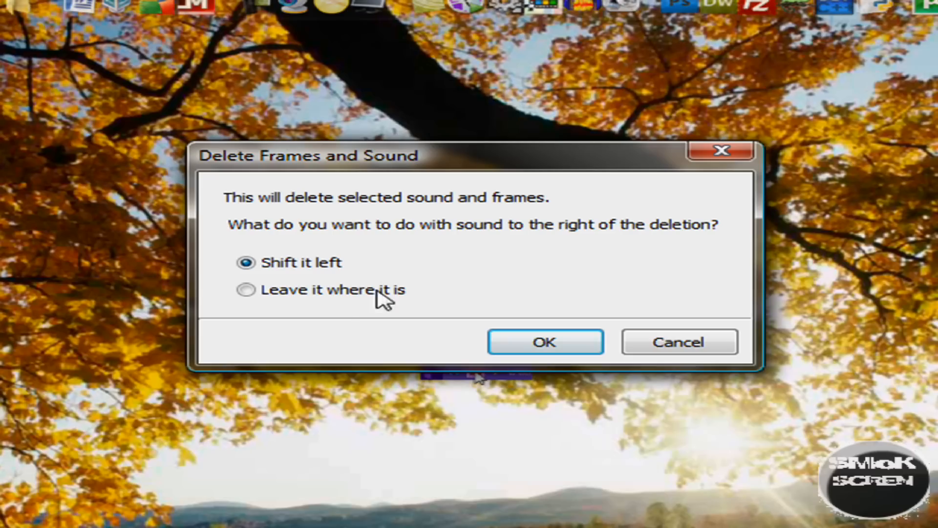
left_click(347, 292)
left_click(540, 345)
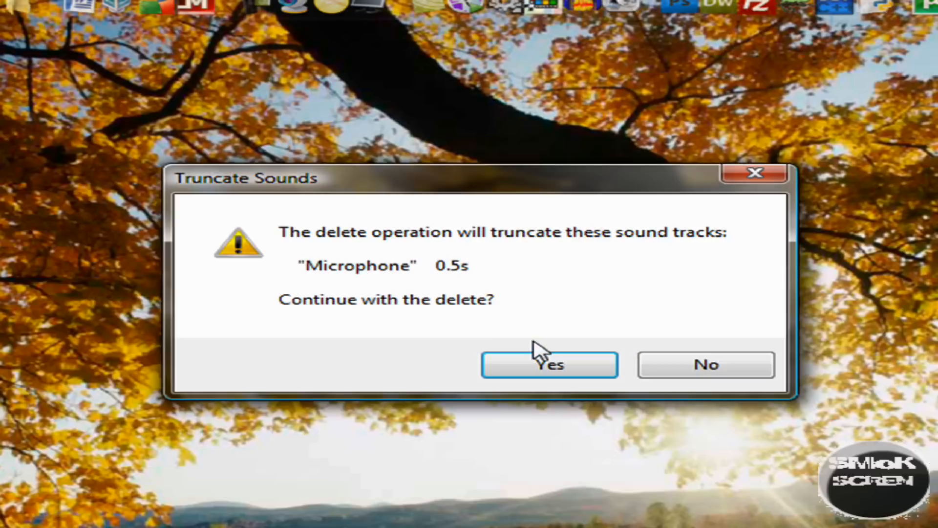
left_click(539, 366)
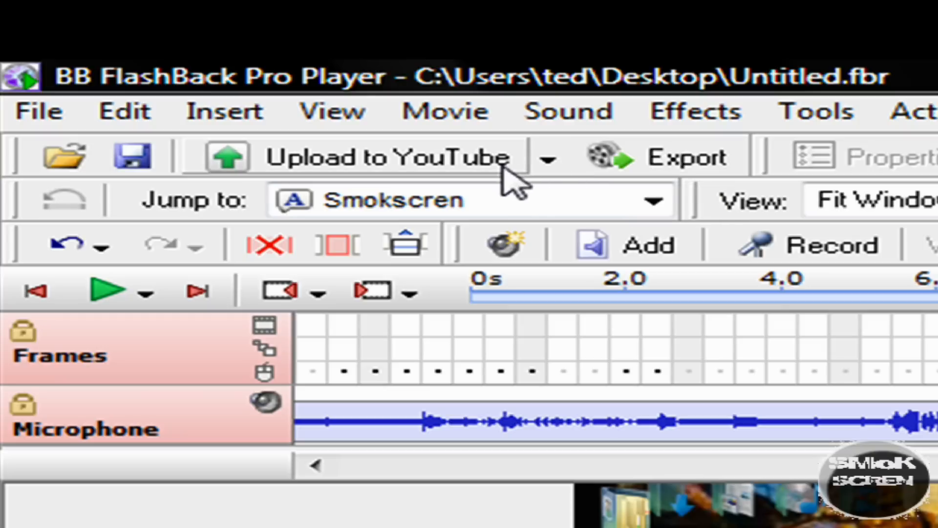
- Check the available upload destinations and choose QuickTime (H264) as the movie's export format
left_click(545, 162)
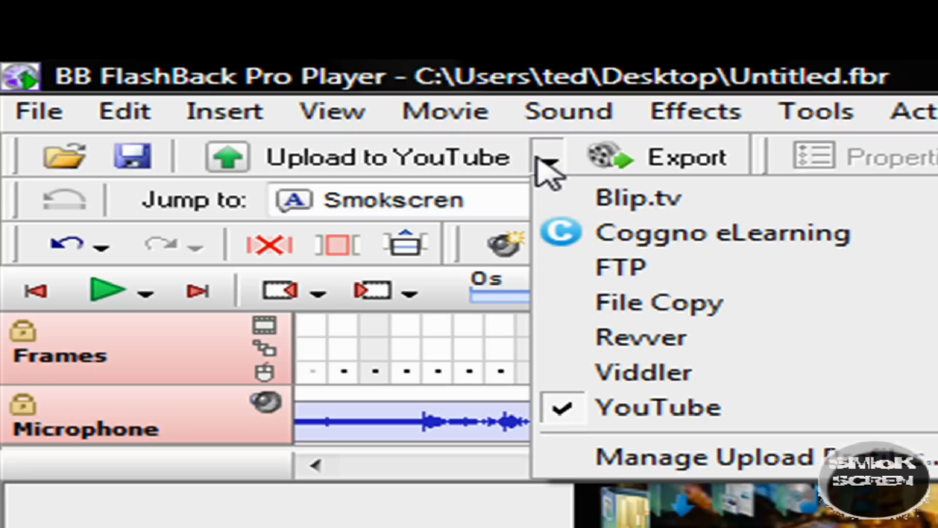
left_click(683, 155)
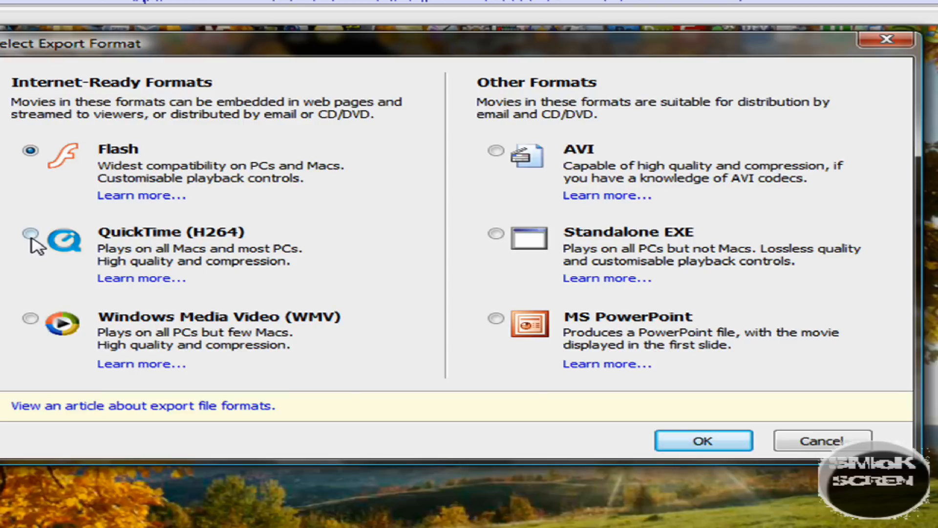
left_click(30, 318)
left_click(30, 233)
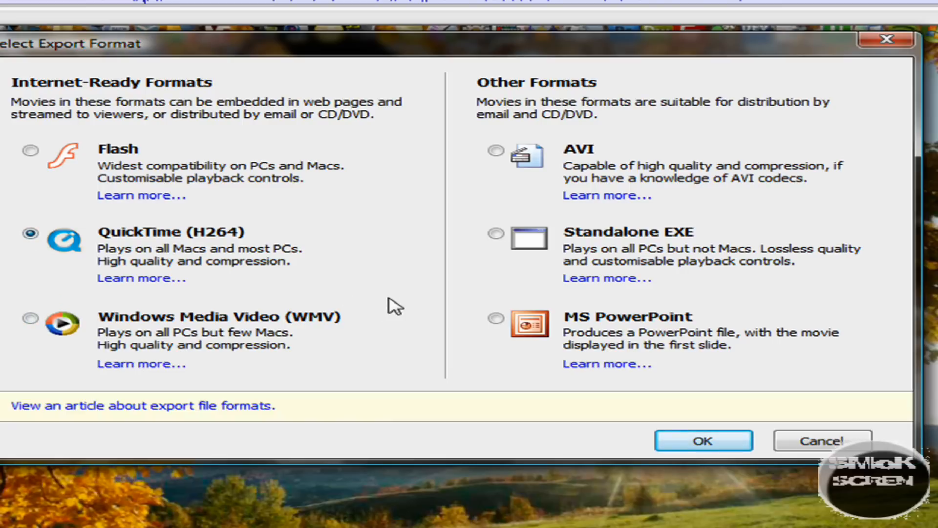
left_click(724, 444)
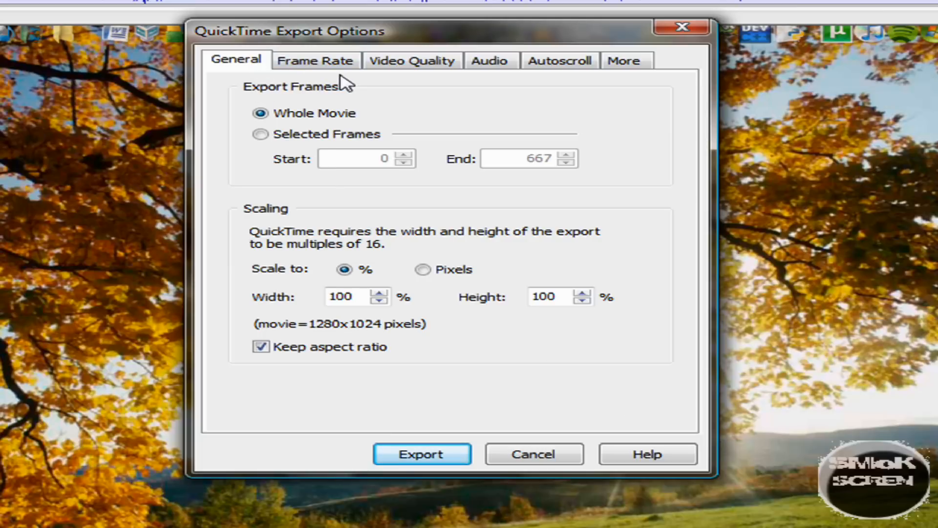
- Review the export frame rate options, and set the video encoding to 100% quality in Higher quality (multi pass) mode
left_click(317, 61)
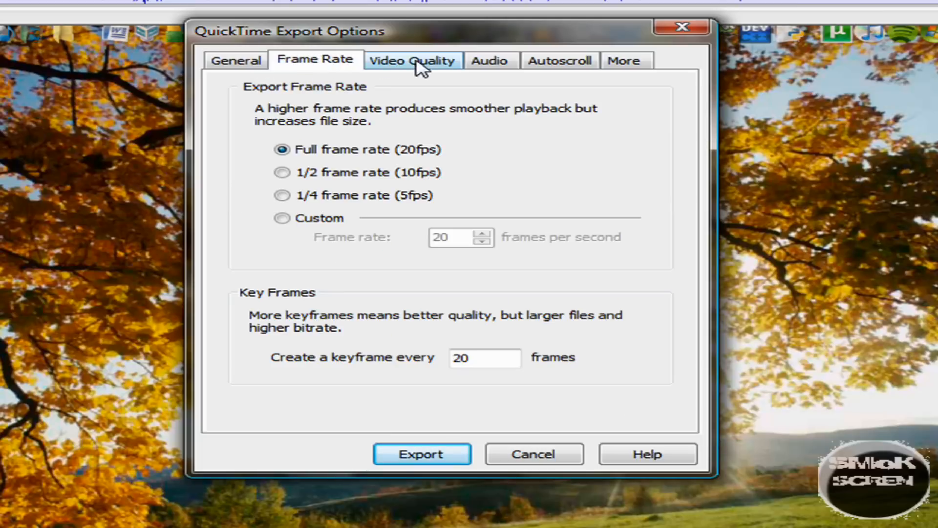
left_click(414, 63)
left_click_drag(561, 123, 632, 131)
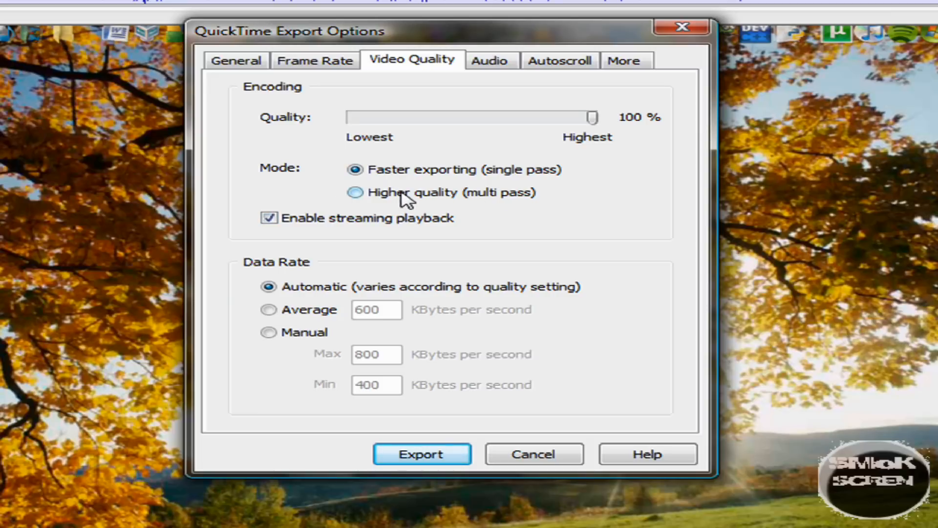
left_click(385, 195)
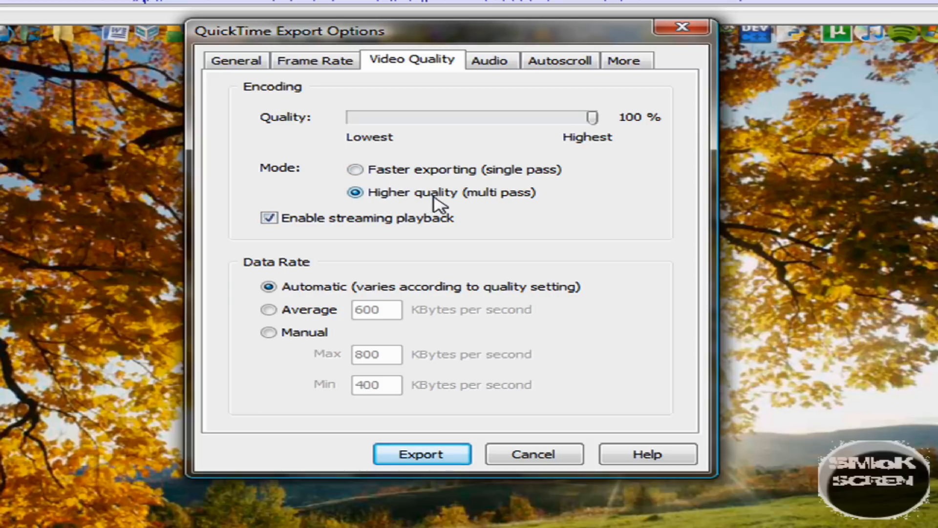
- Set the export audio to 48.0 kHz, stereo, 16-bit with Very High quality MP3 compression, and start the export
left_click(489, 60)
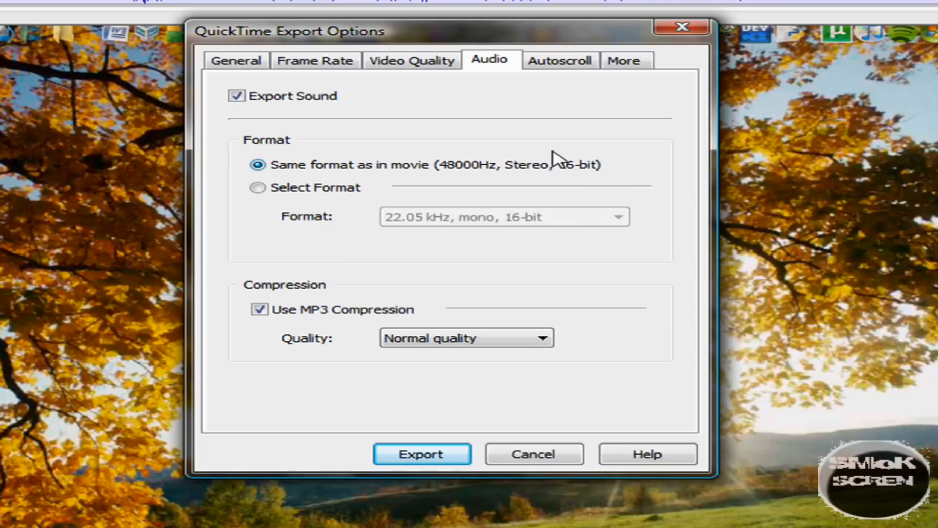
left_click(292, 187)
left_click(536, 217)
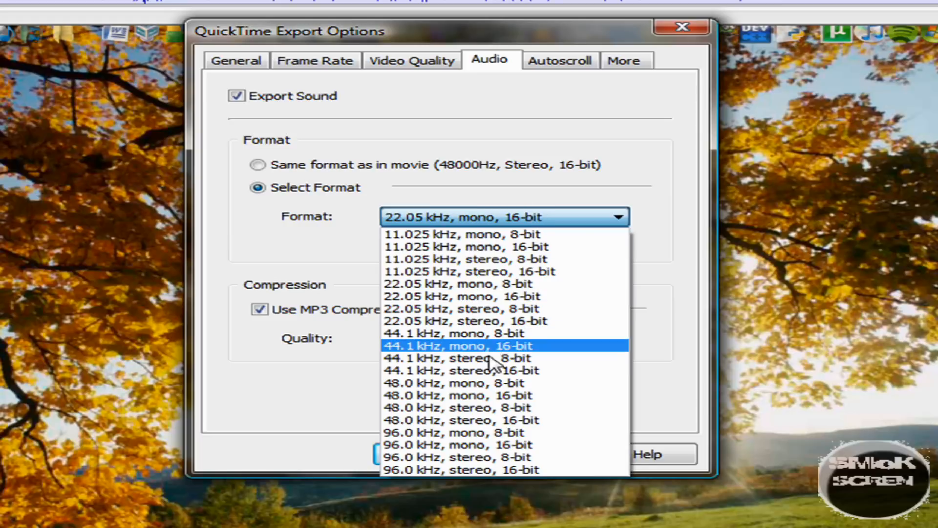
left_click(474, 421)
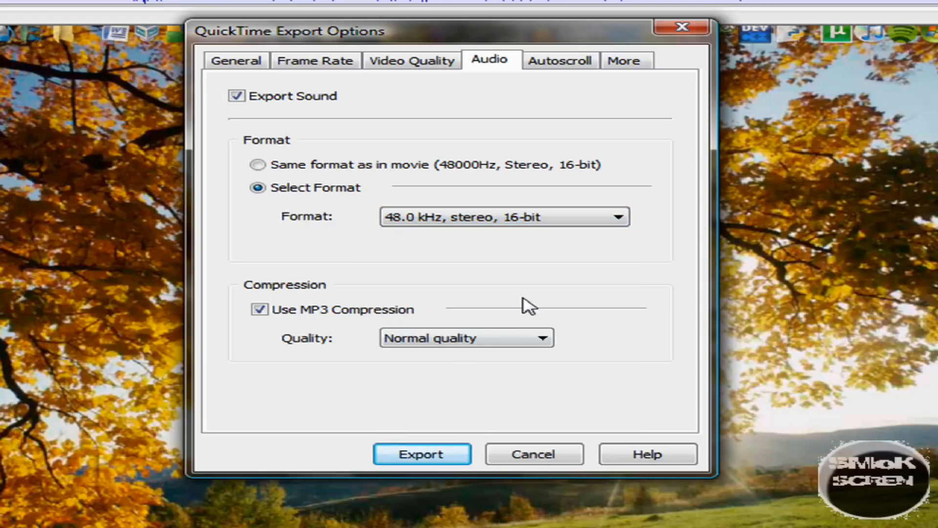
left_click(459, 347)
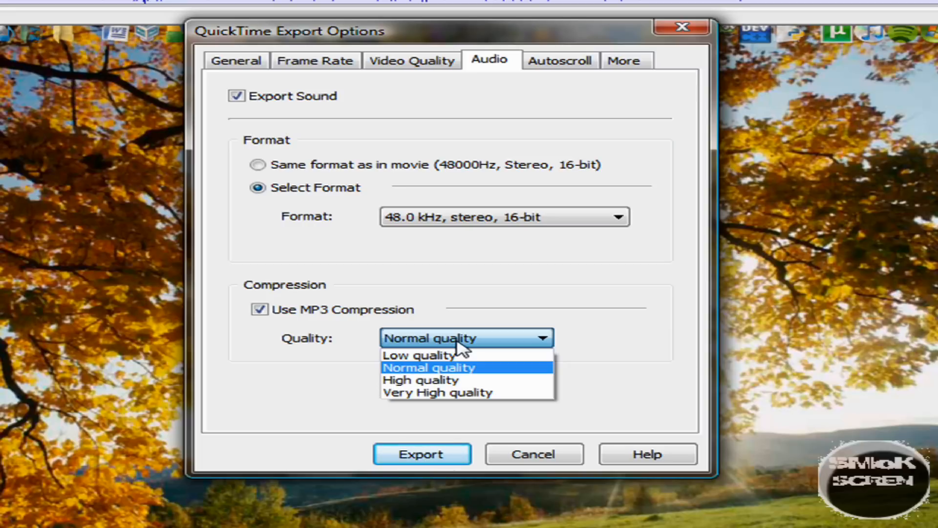
left_click(439, 393)
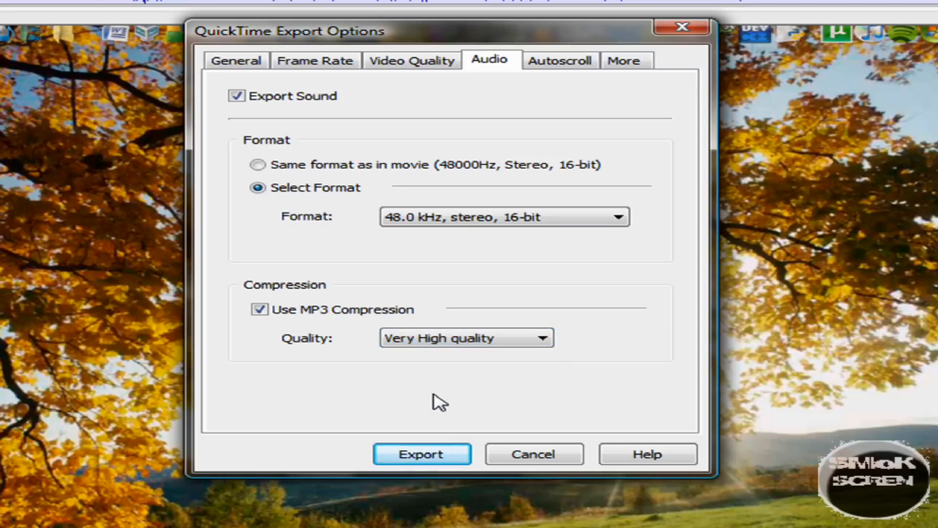
left_click(422, 454)
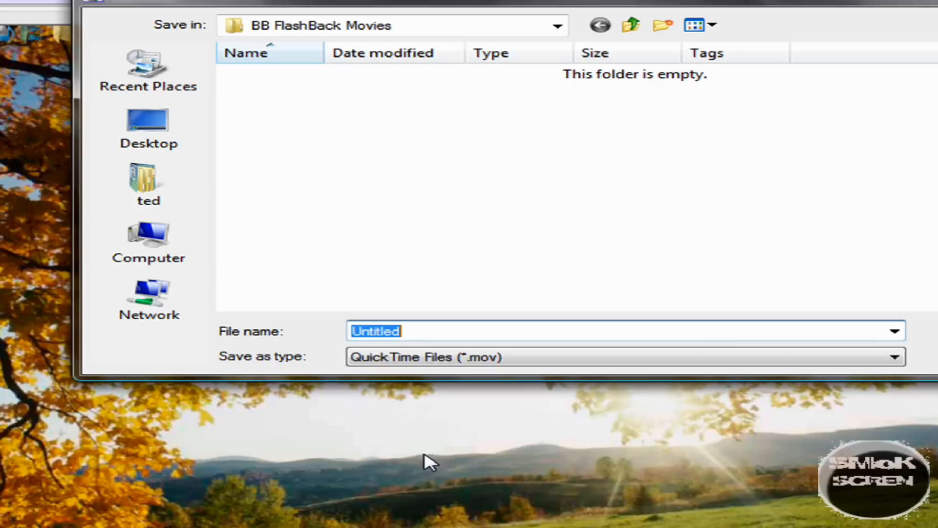